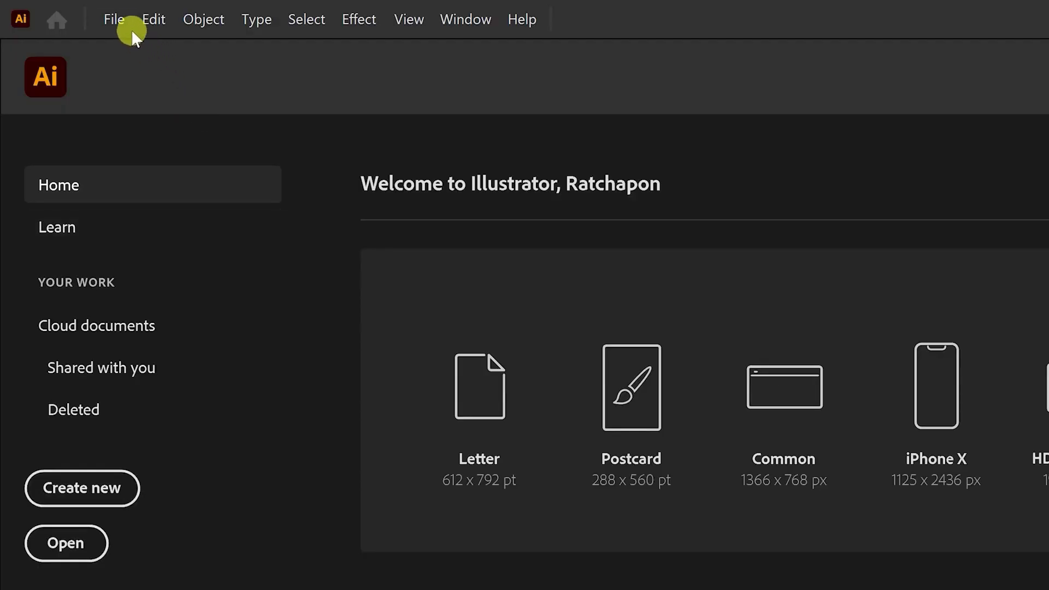
- Open the File menu on the Home screen after the intro
{"action": "left_click", "coordinate": [127, 25]}
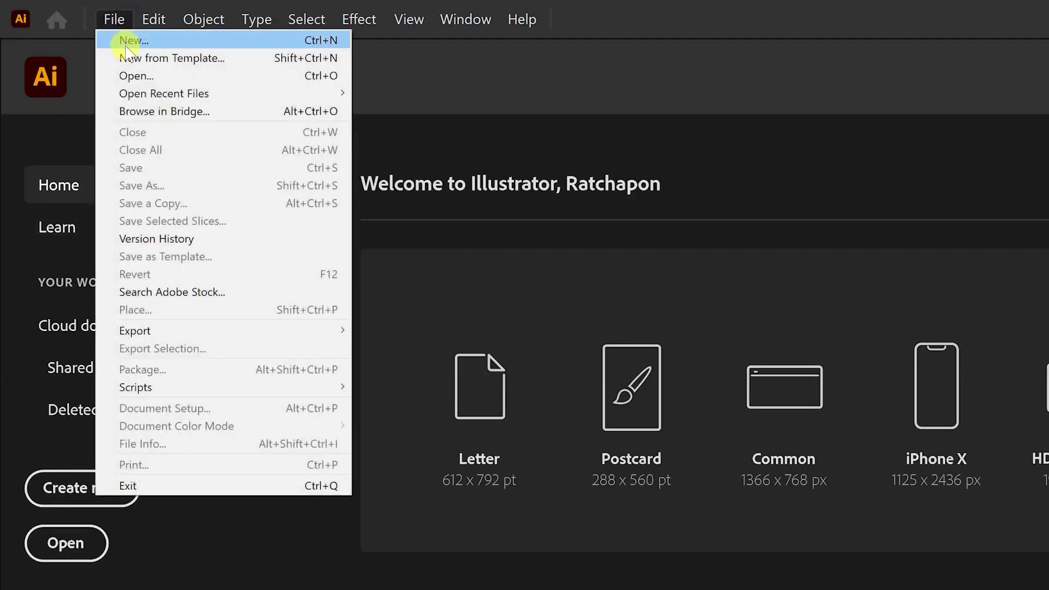
- Create a new RGB document with width 1920 px, height 1080 px, in landscape orientation
{"action": "left_click", "coordinate": [131, 40]}
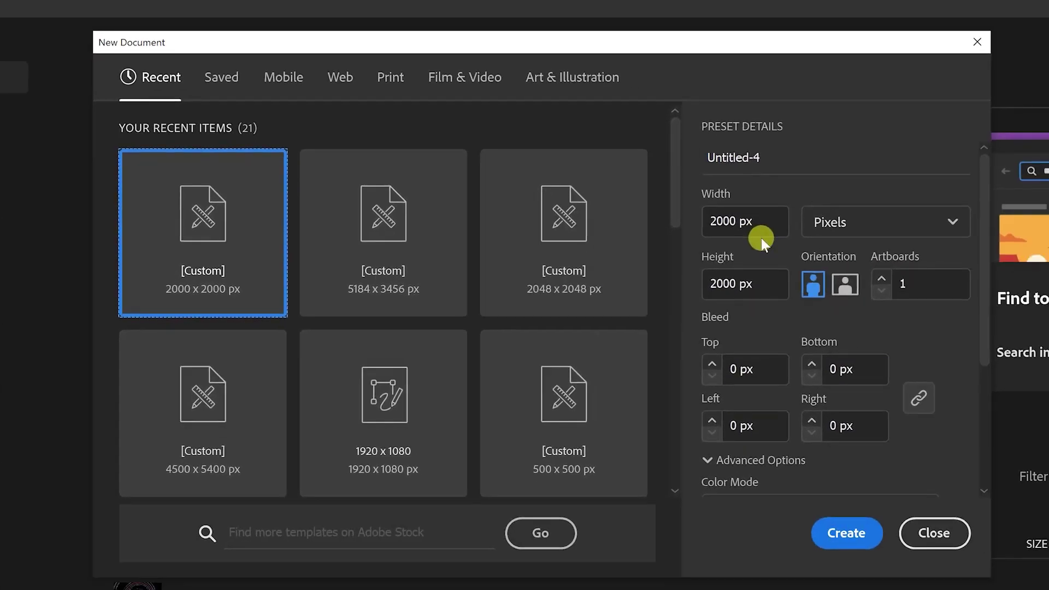
{"action": "double_click", "coordinate": [761, 235]}
{"action": "key", "text": "BackSpace"}
{"action": "type", "text": "192"}
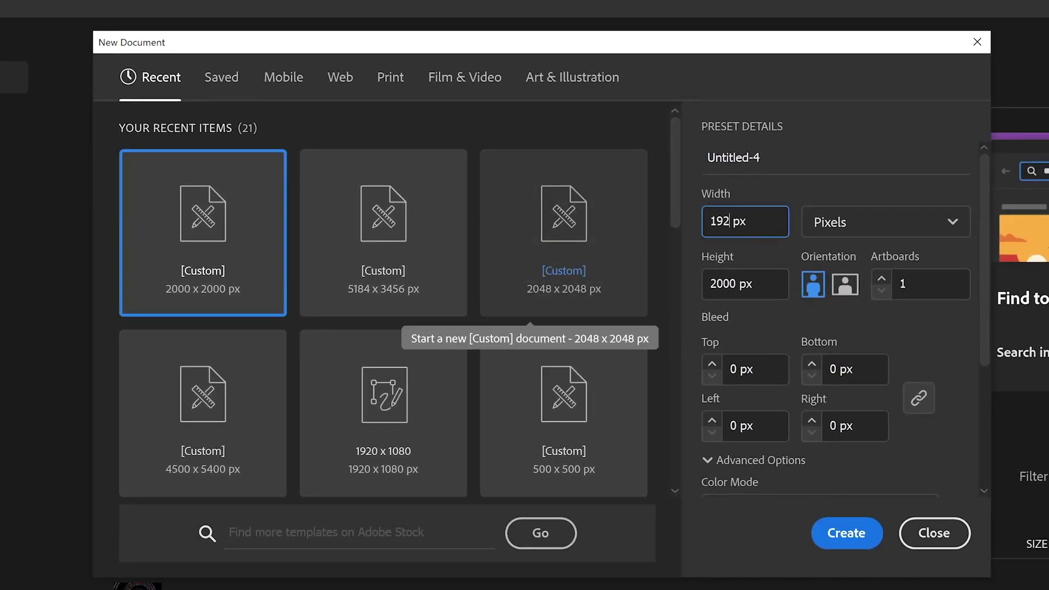
{"action": "type", "text": "0"}
{"action": "key", "text": "Tab"}
{"action": "key", "text": "Tab"}
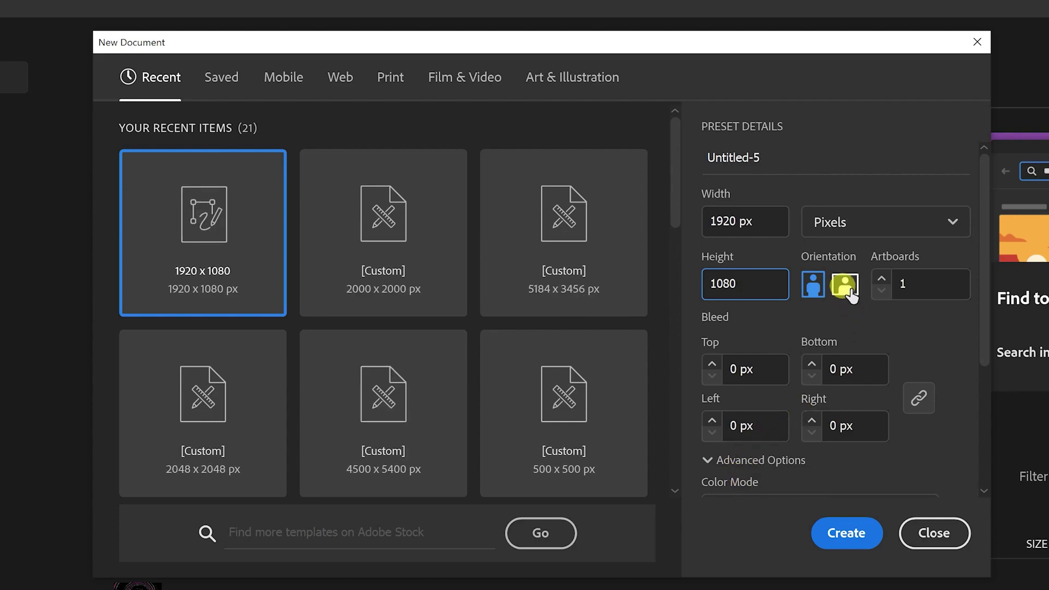
{"action": "left_click", "coordinate": [850, 291]}
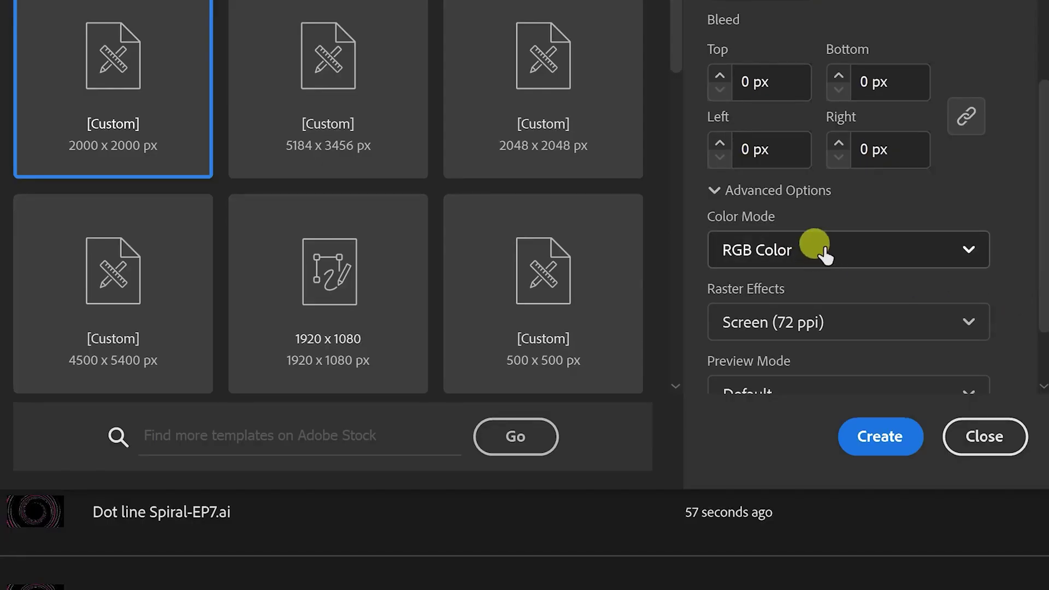
{"action": "left_click", "coordinate": [880, 437]}
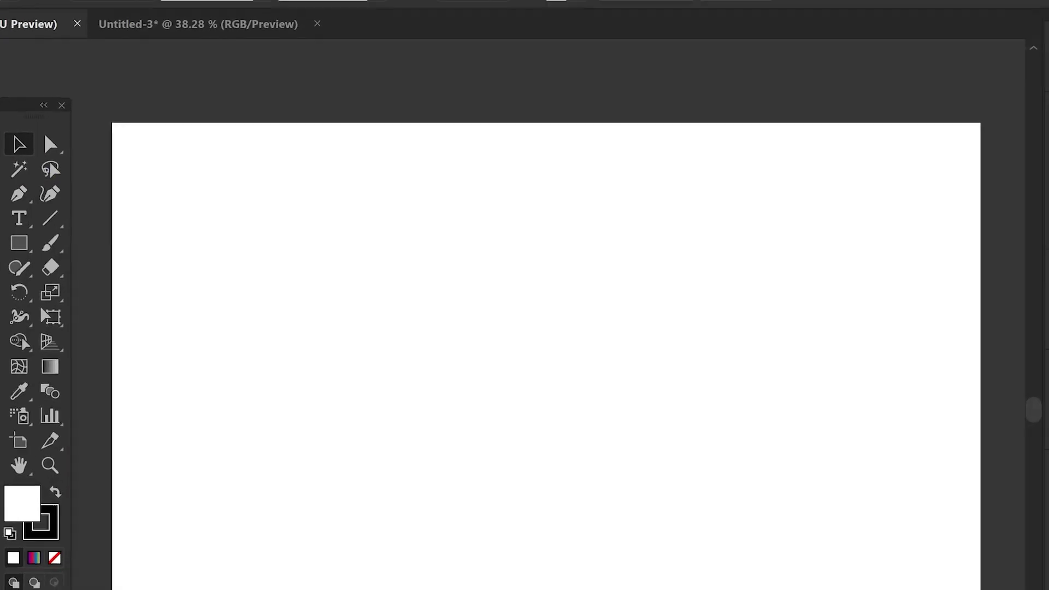
- With Smart Guides on, draw a rectangle spanning the artboard corner to corner
{"action": "left_click", "coordinate": [146, 26]}
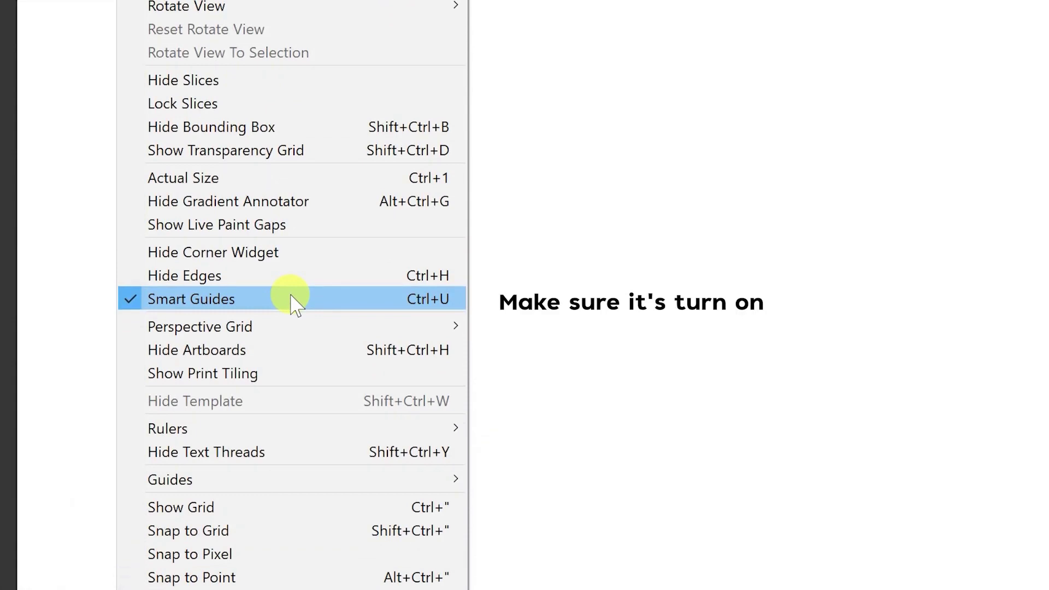
{"action": "left_click", "coordinate": [126, 82]}
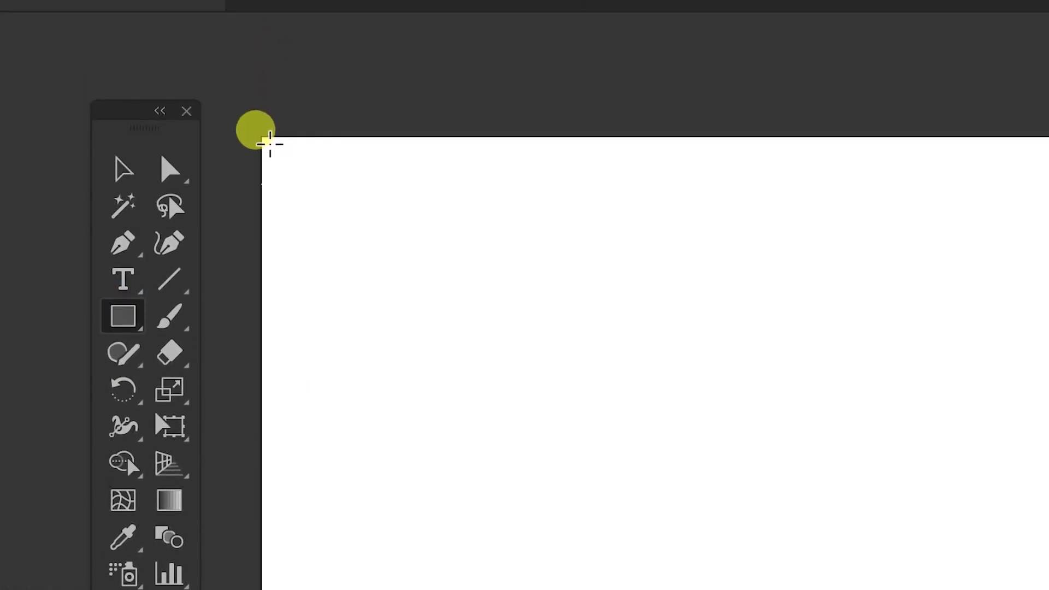
{"action": "left_click_drag", "start_coordinate": [261, 138], "coordinate": [775, 375]}
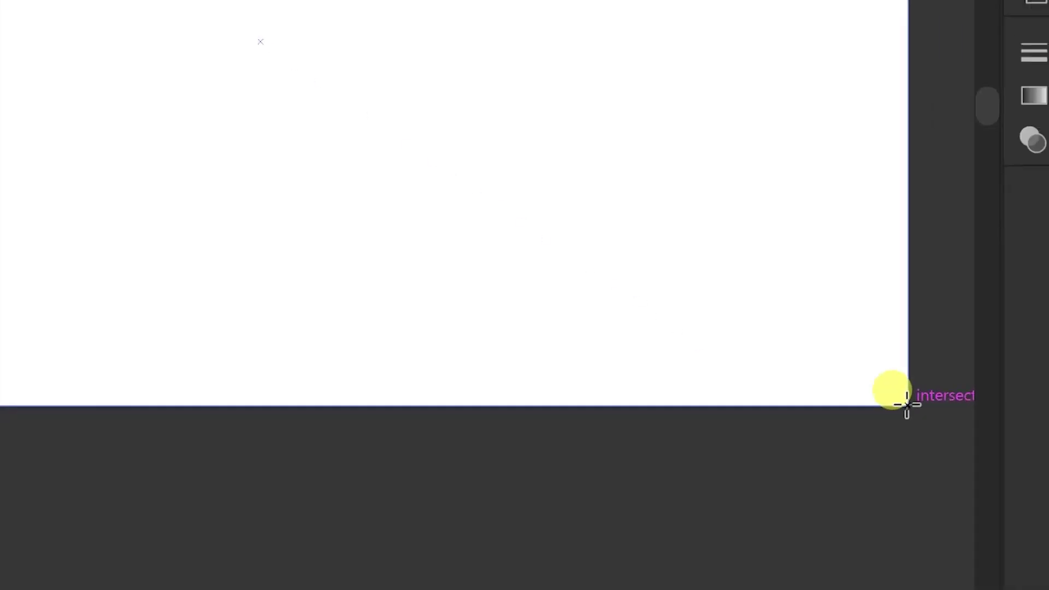
{"action": "left_click_drag", "start_coordinate": [877, 469], "coordinate": [893, 391]}
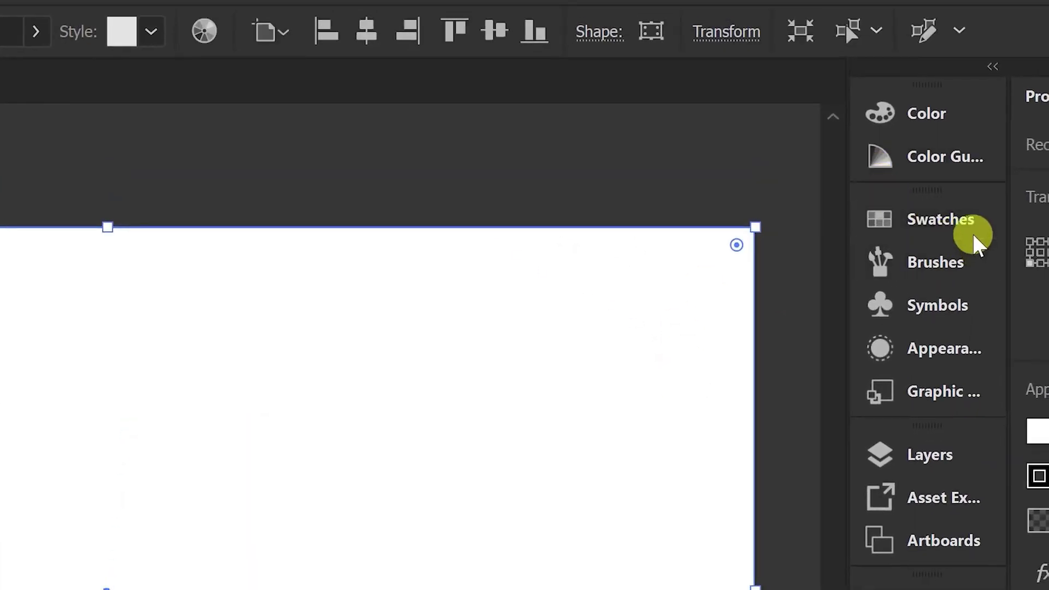
- Give the rectangle a Black fill and a None stroke from Swatches
{"action": "left_click", "coordinate": [963, 225]}
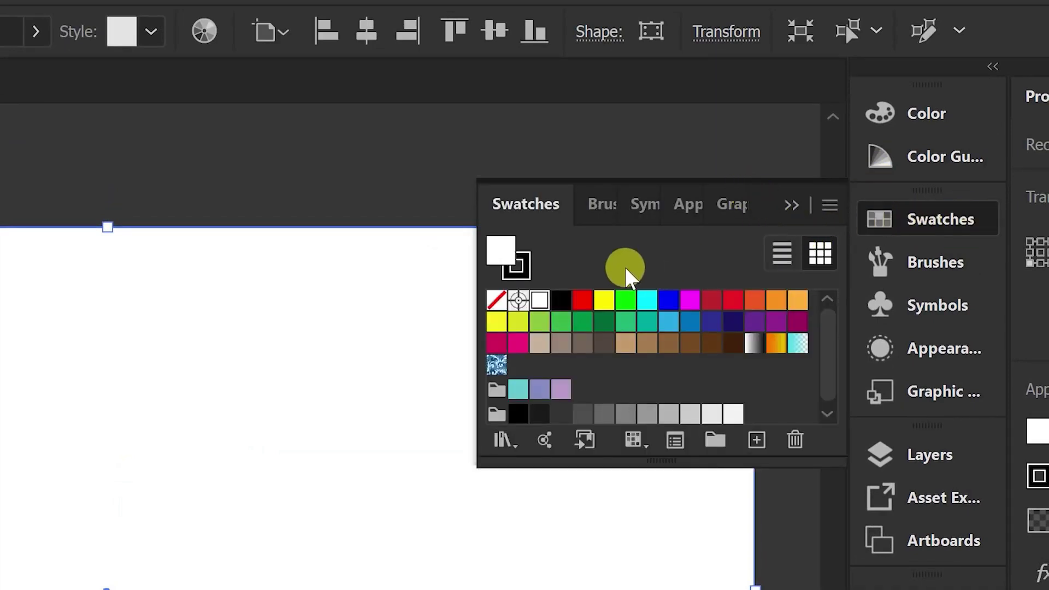
{"action": "left_click", "coordinate": [559, 301]}
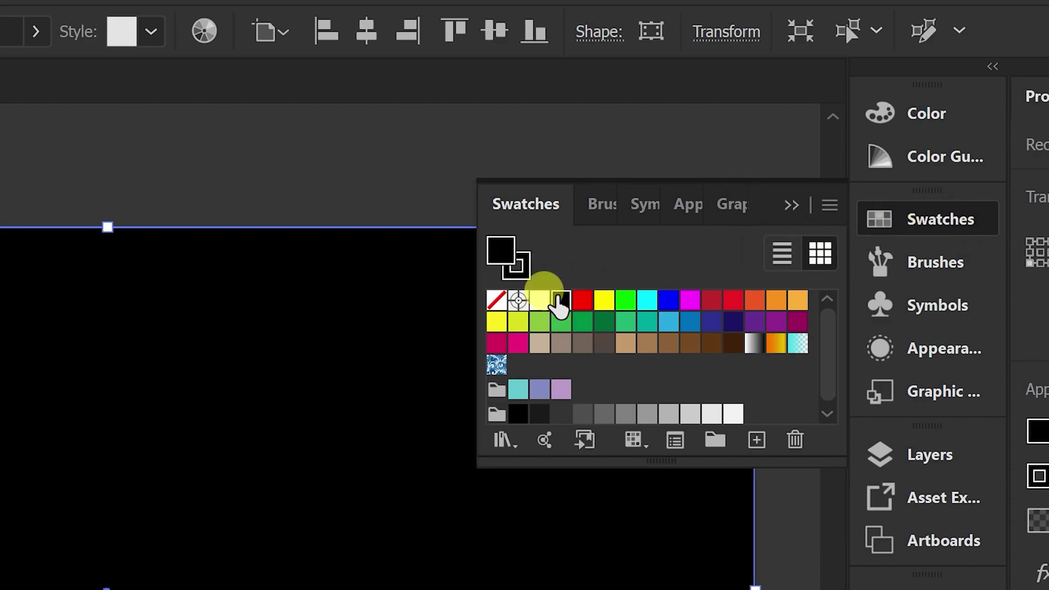
{"action": "left_click", "coordinate": [516, 266]}
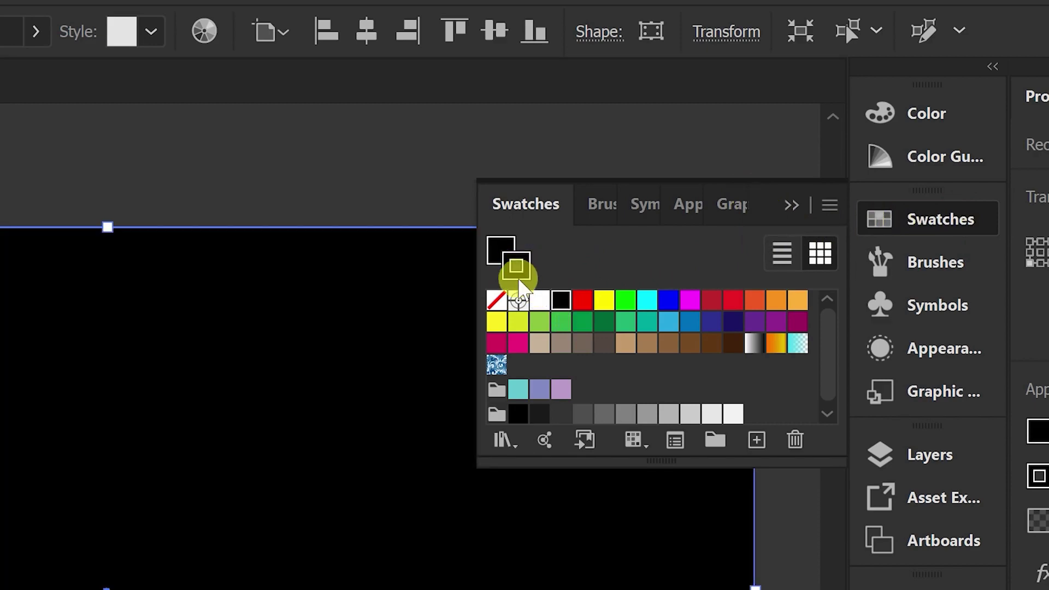
{"action": "left_click", "coordinate": [495, 302]}
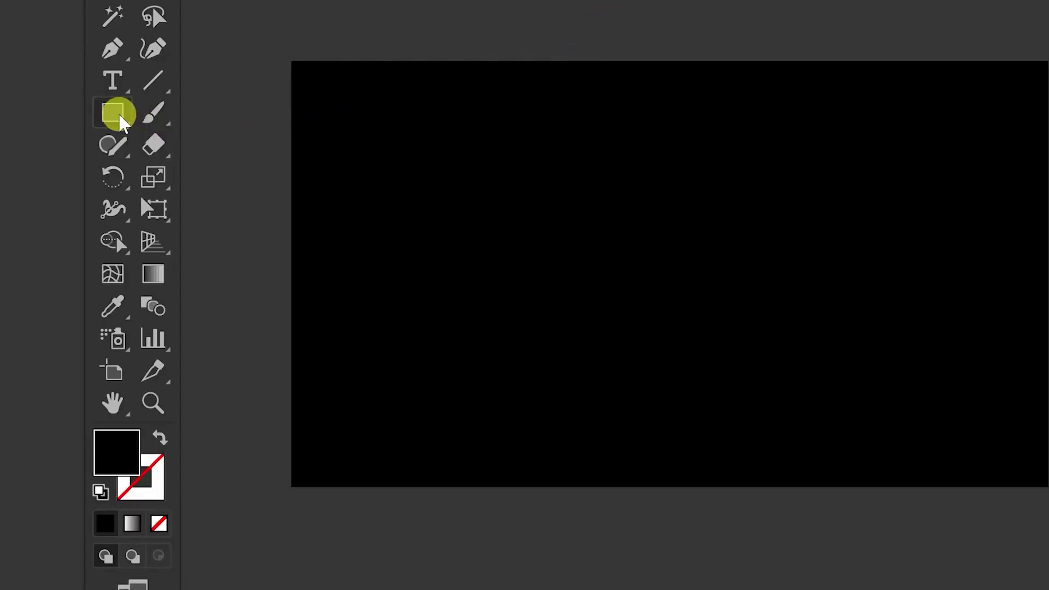
- Draw a perfect circle with the Ellipse tool, fill None, stroke the White, Black gradient swatch
{"action": "mouse_move", "coordinate": [114, 113]}
{"action": "left_mouse_down"}
{"action": "mouse_move", "coordinate": [270, 159]}
{"action": "mouse_move", "coordinate": [270, 178]}
{"action": "left_mouse_up"}
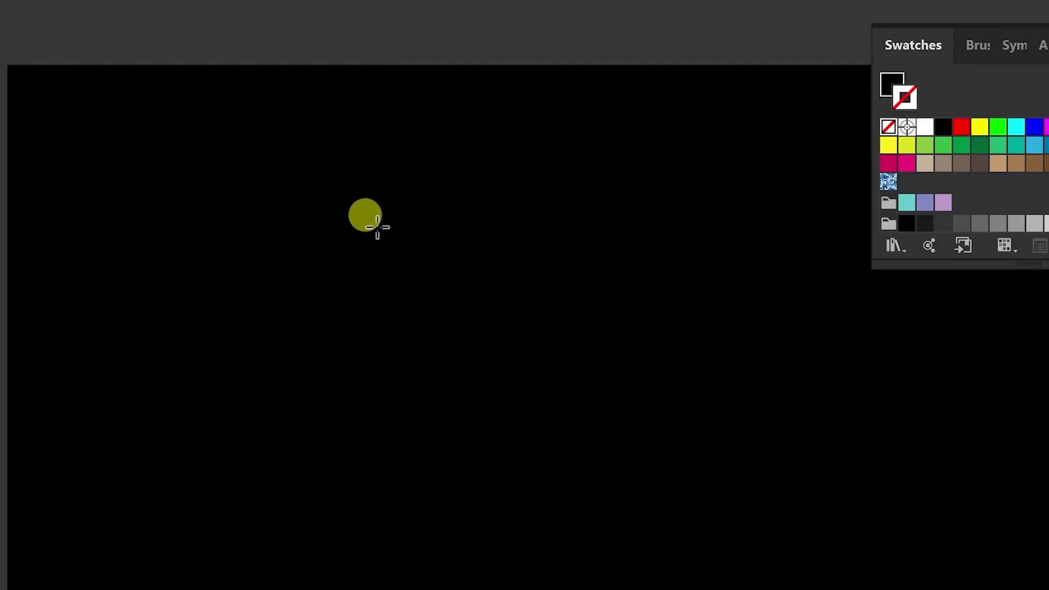
{"action": "mouse_move", "coordinate": [358, 197]}
{"action": "left_mouse_down"}
{"action": "mouse_move", "coordinate": [653, 428]}
{"action": "mouse_move", "coordinate": [720, 494]}
{"action": "left_mouse_up"}
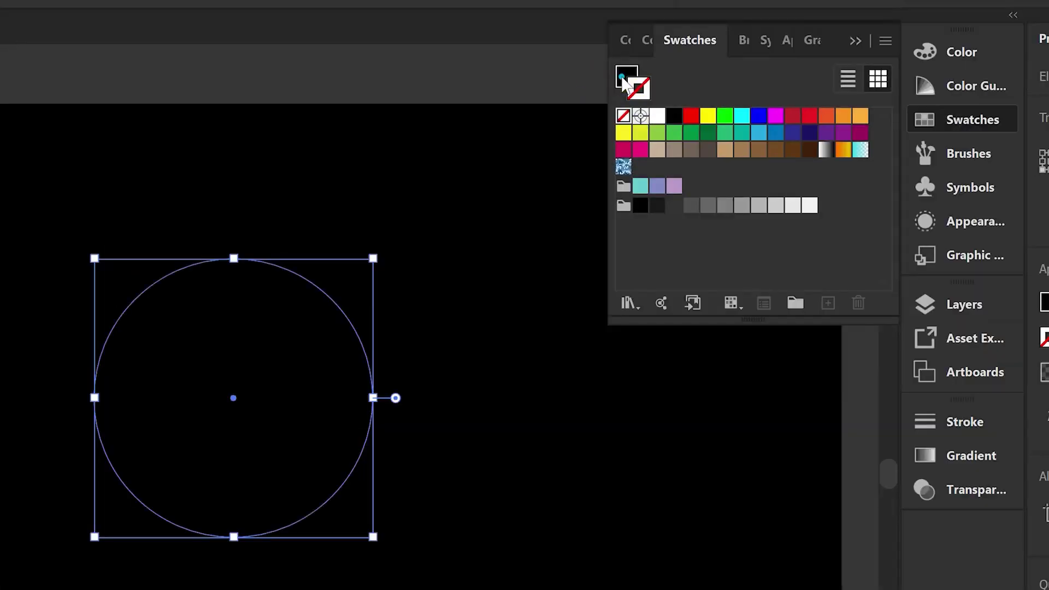
{"action": "left_click", "coordinate": [623, 80]}
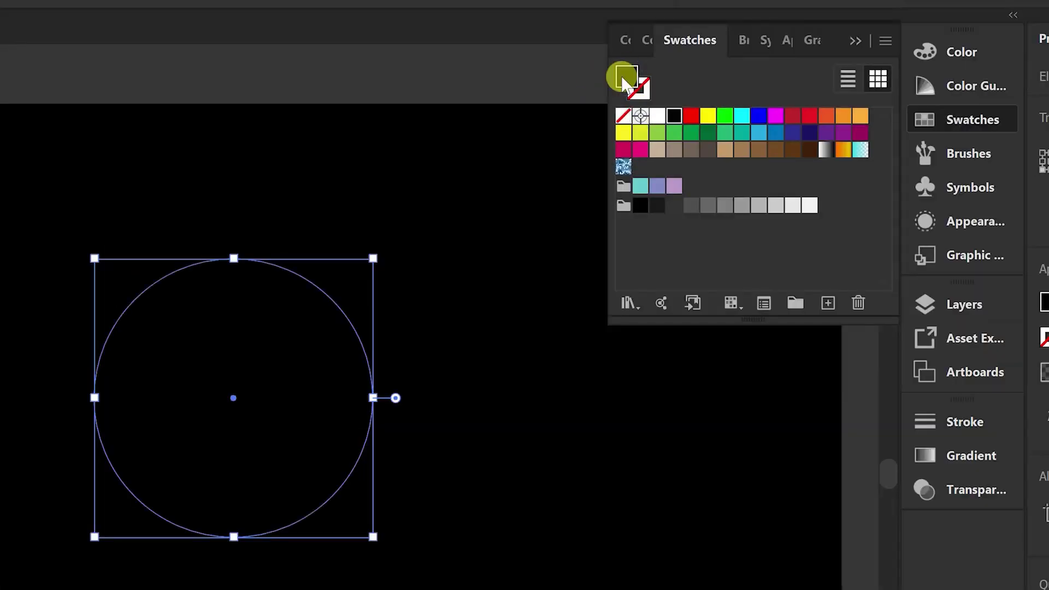
{"action": "left_click", "coordinate": [623, 116]}
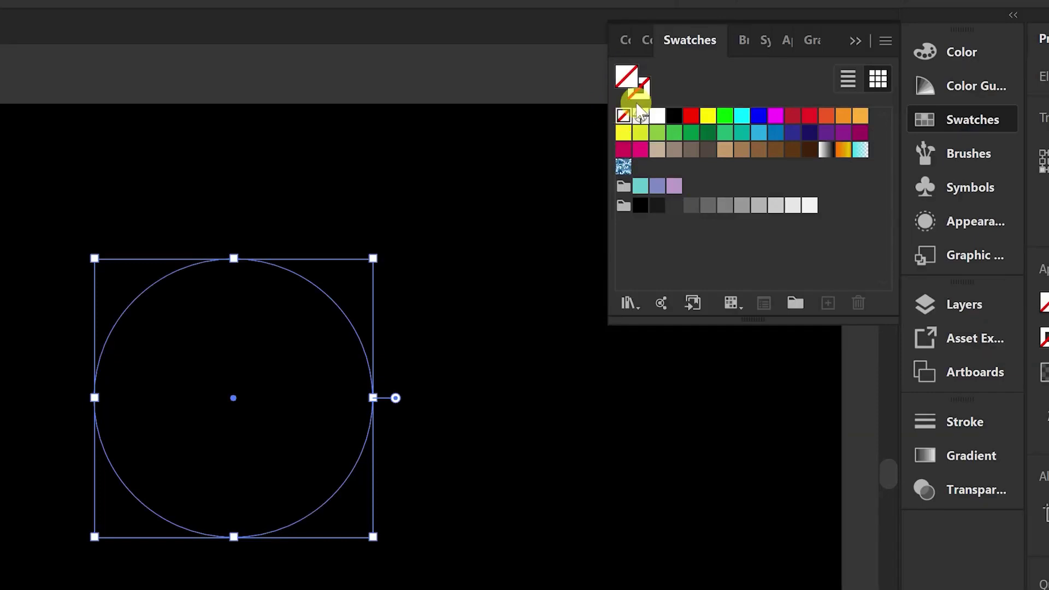
{"action": "left_click", "coordinate": [643, 91]}
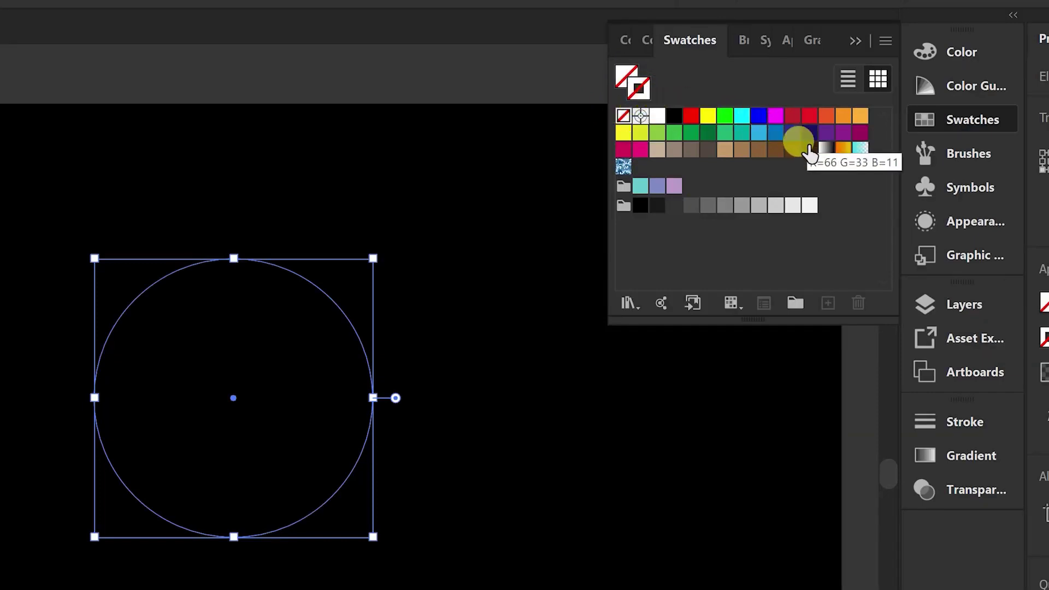
{"action": "left_click", "coordinate": [824, 150]}
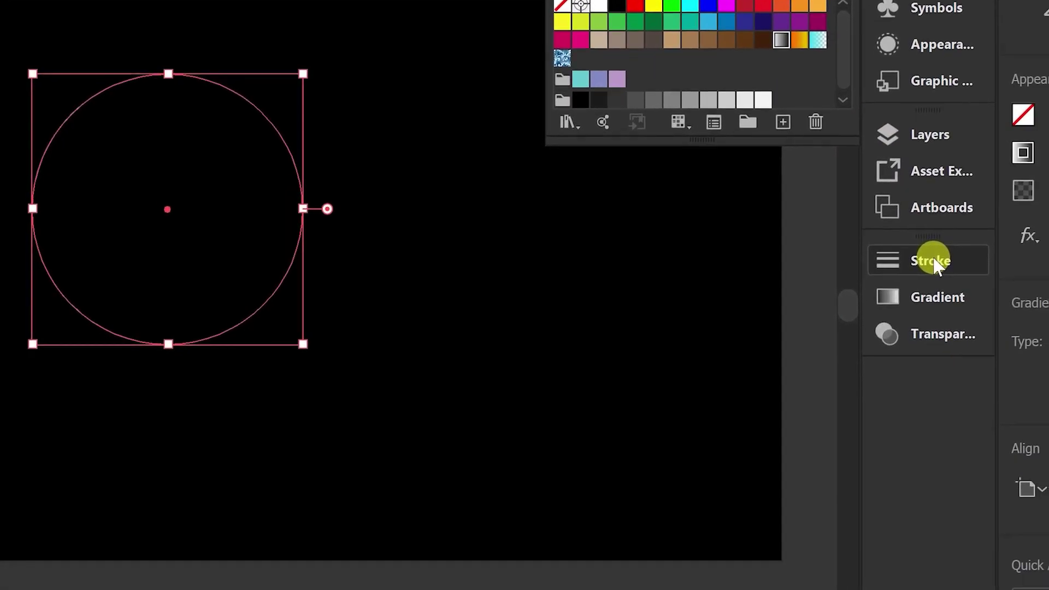
- Set the circle's stroke to 17 px, Round Cap, dashed with 0 dash and 100 px gap, Width Profile 1
{"action": "left_click", "coordinate": [984, 343]}
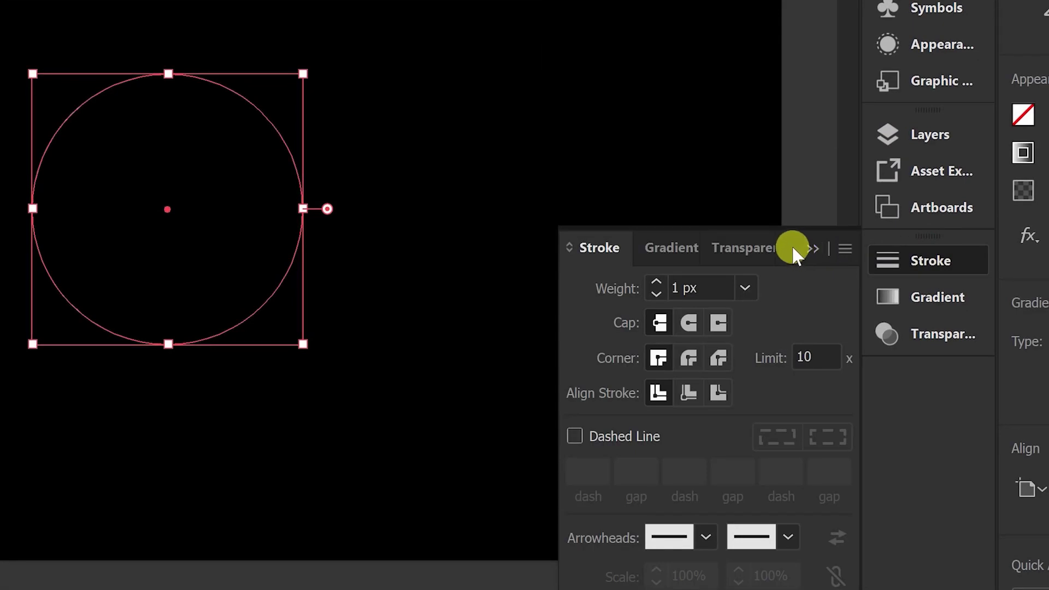
{"action": "left_click_drag", "start_coordinate": [792, 254], "coordinate": [679, 152]}
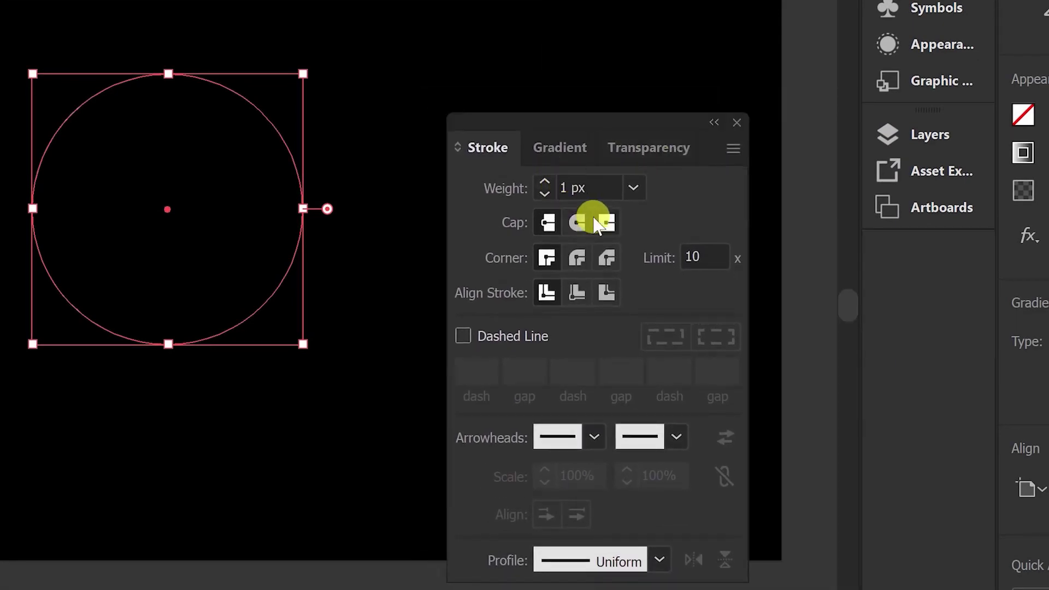
{"action": "left_click", "coordinate": [543, 182]}
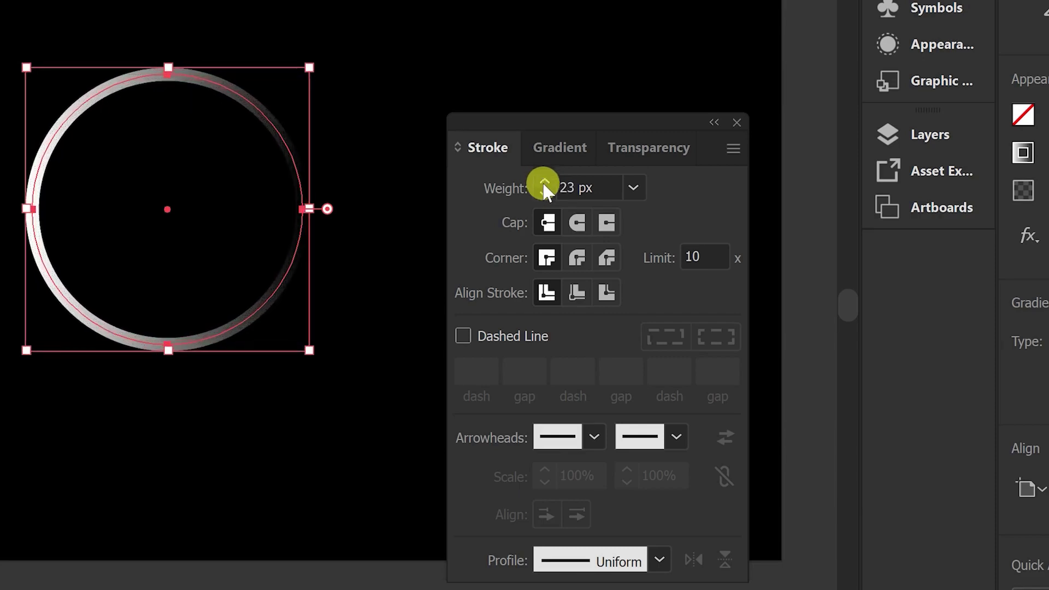
{"action": "left_click", "coordinate": [544, 193]}
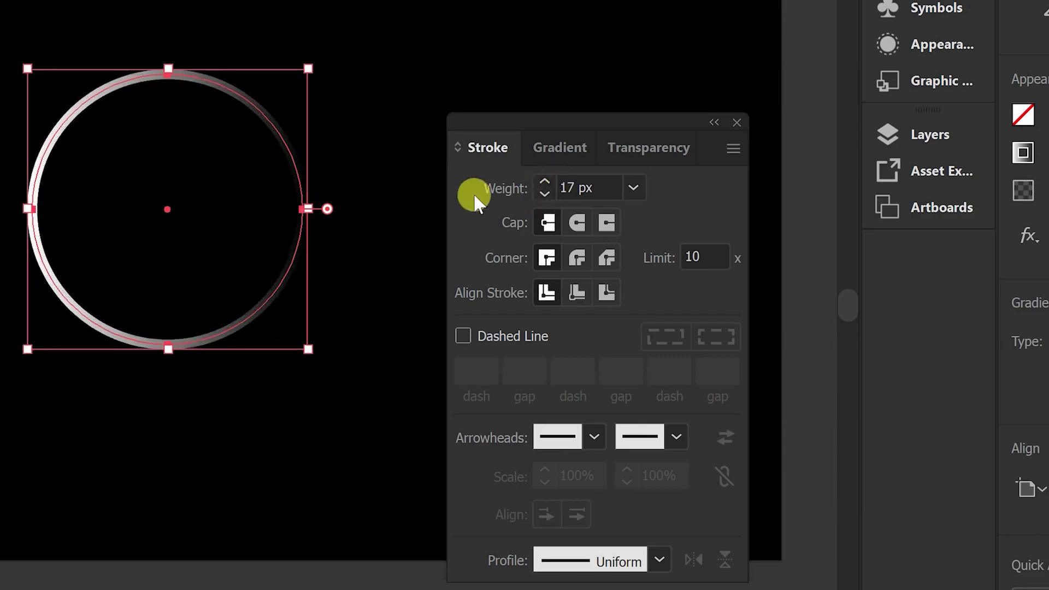
{"action": "left_click", "coordinate": [578, 223]}
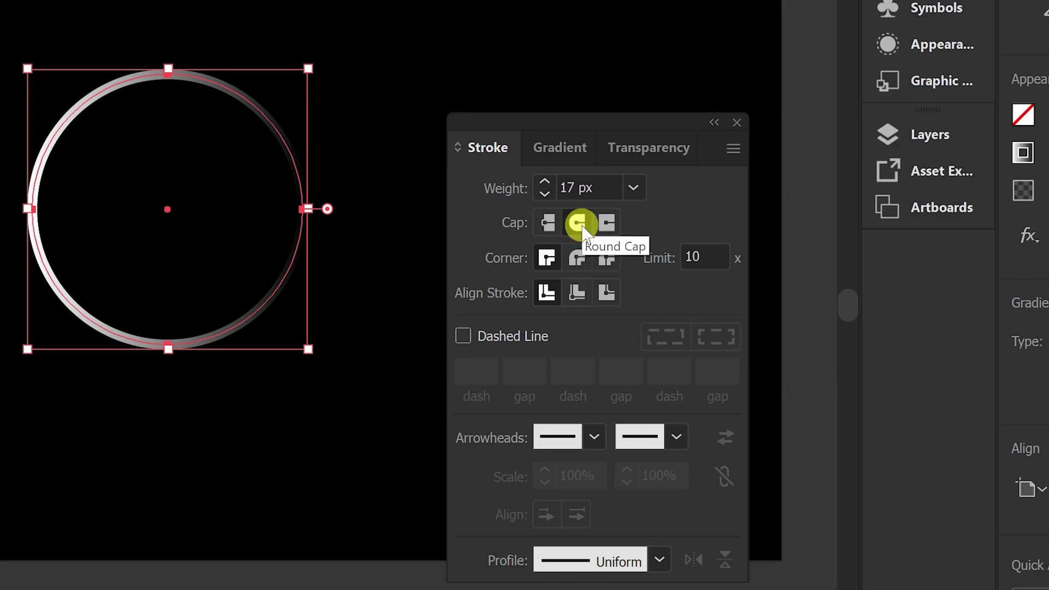
{"action": "left_click", "coordinate": [493, 336]}
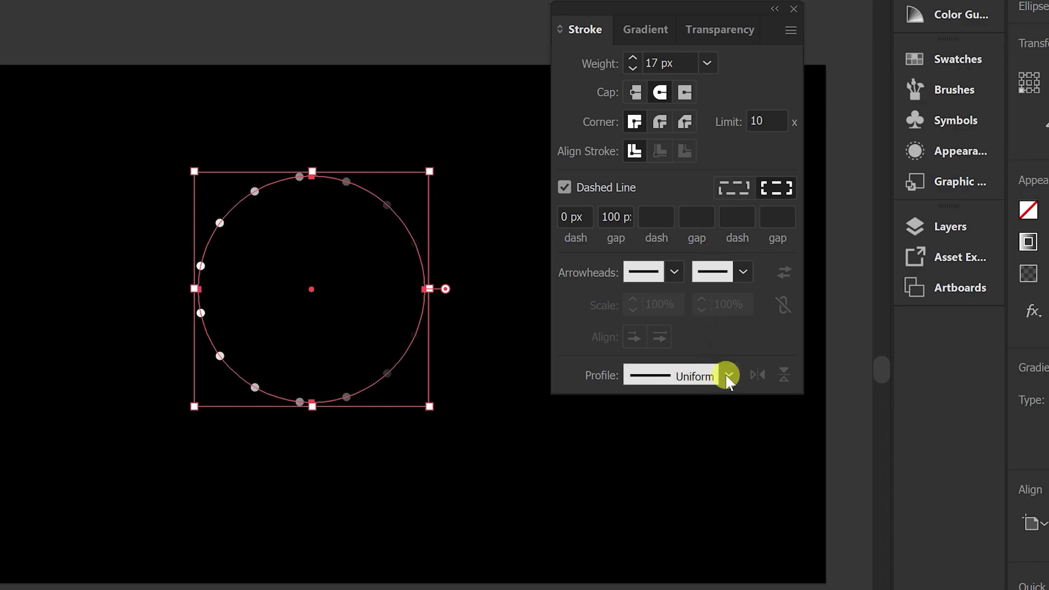
{"action": "left_click", "coordinate": [729, 375]}
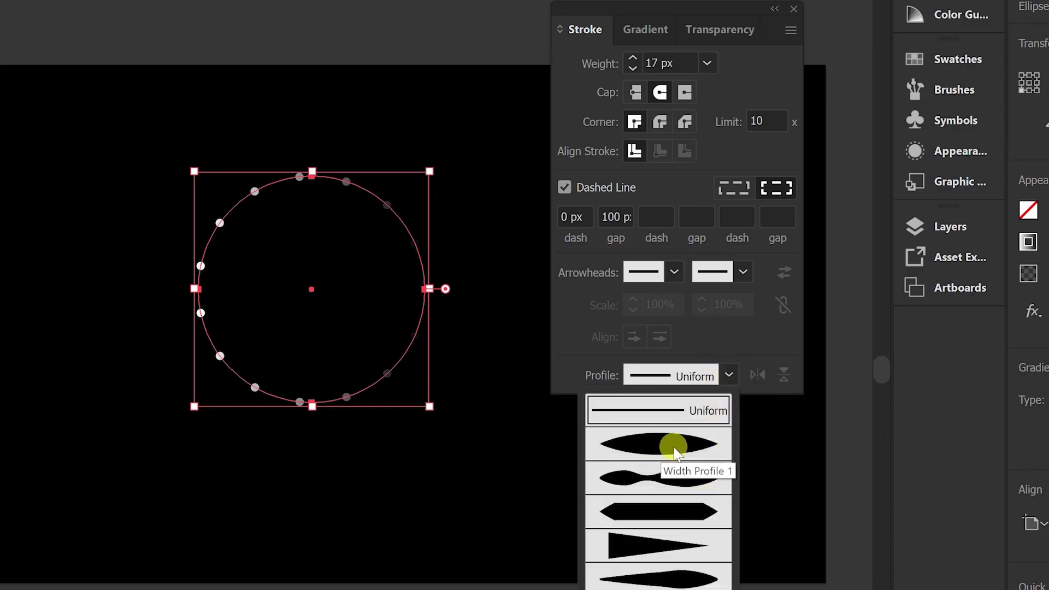
{"action": "left_click", "coordinate": [673, 447]}
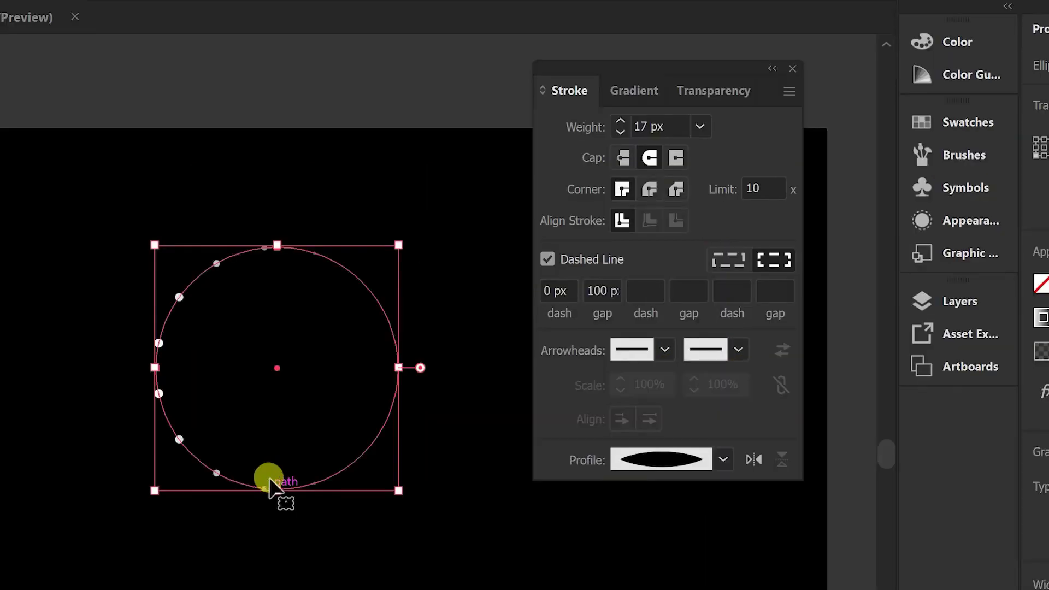
- Set up Gradient and floating Swatches panels and make the gradient's start stop magenta
{"action": "left_click", "coordinate": [645, 91]}
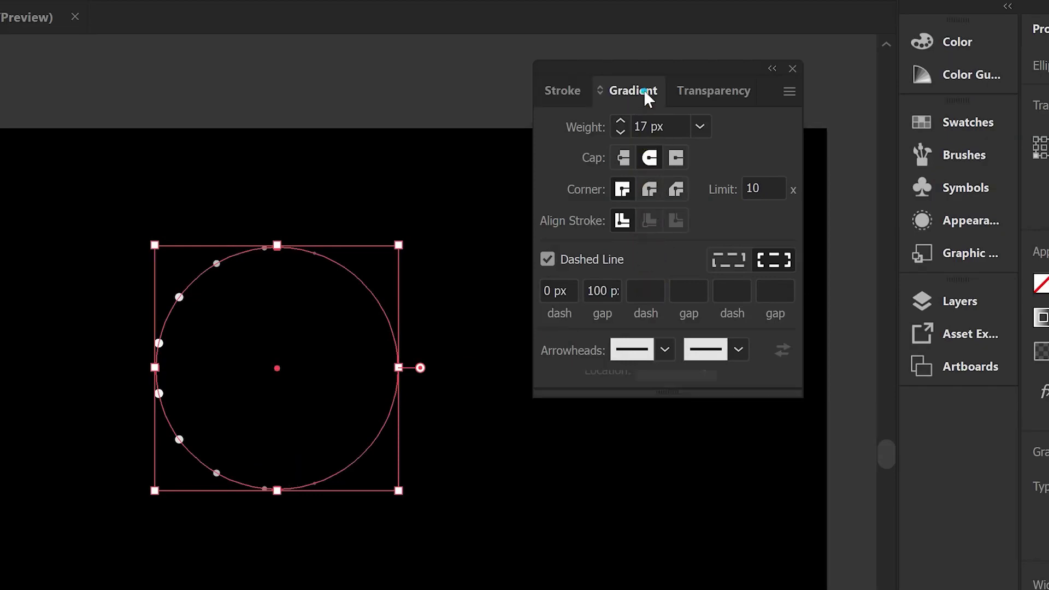
{"action": "left_click_drag", "start_coordinate": [685, 72], "coordinate": [689, 41]}
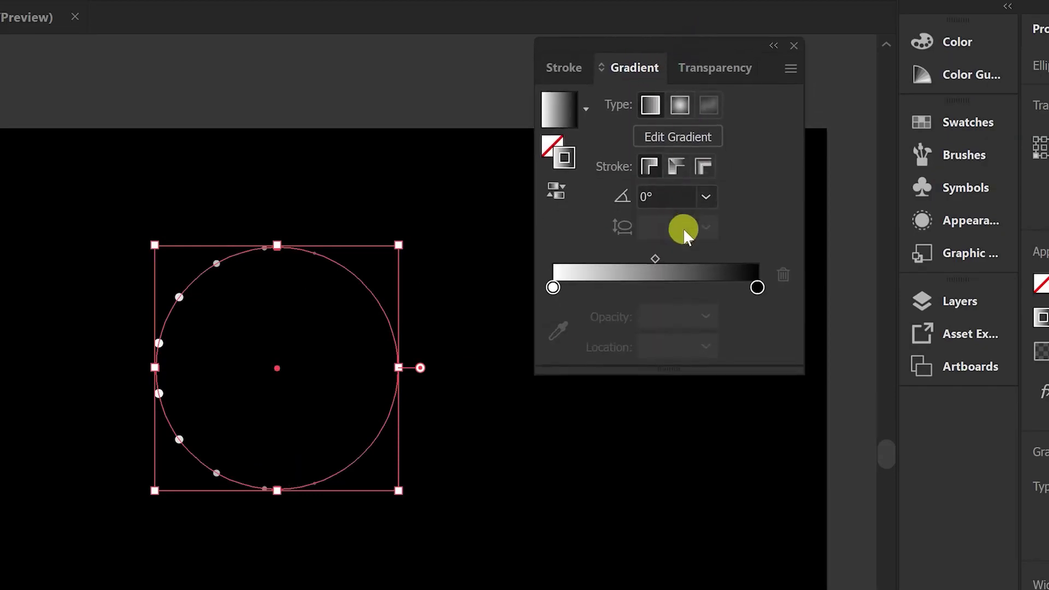
{"action": "left_click", "coordinate": [963, 122]}
{"action": "left_click_drag", "start_coordinate": [835, 105], "coordinate": [747, 388]}
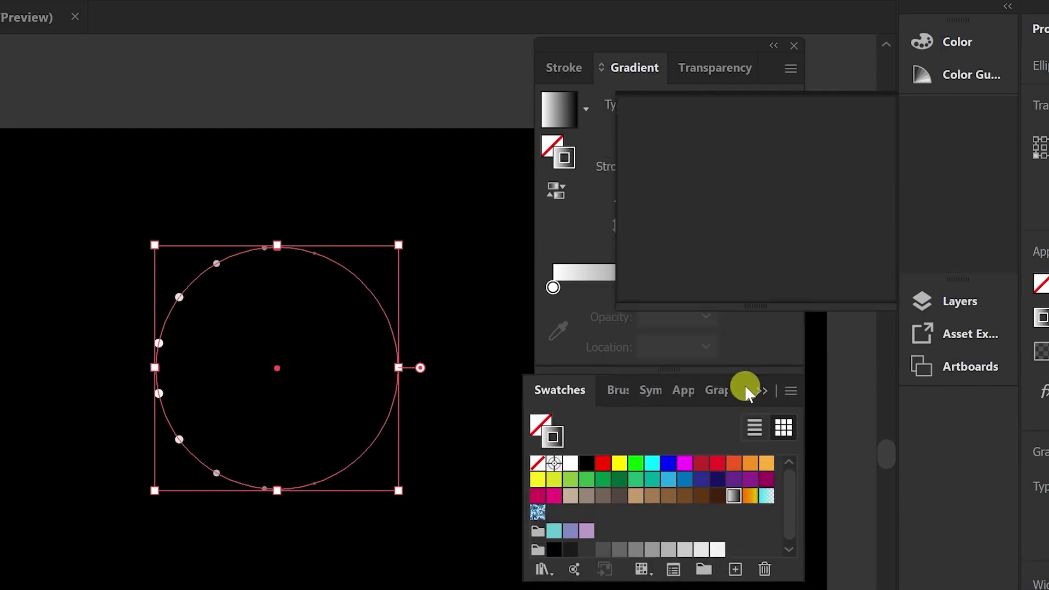
{"action": "mouse_move", "coordinate": [553, 496]}
{"action": "left_mouse_down"}
{"action": "mouse_move", "coordinate": [563, 402]}
{"action": "mouse_move", "coordinate": [554, 292]}
{"action": "left_mouse_up"}
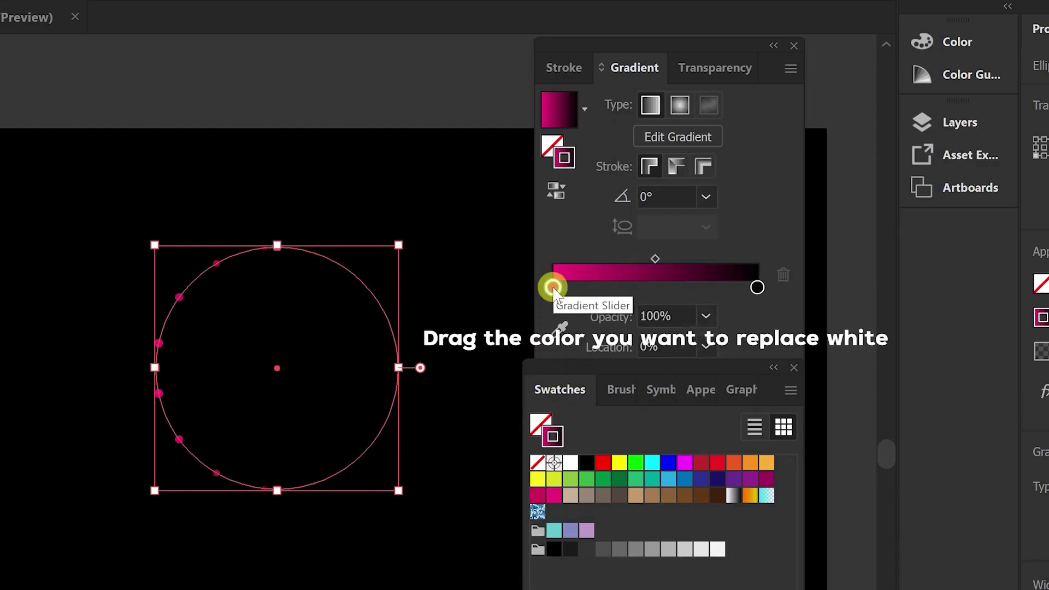
{"action": "left_click", "coordinate": [553, 288]}
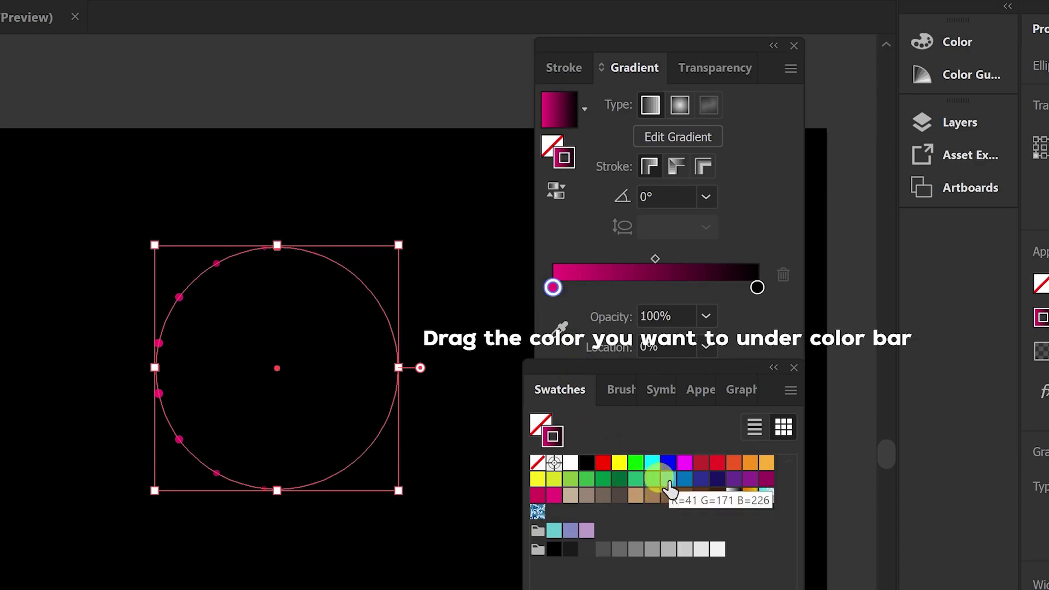
- Add blue, yellow and purple gradient stops and make the end stop cyan
{"action": "left_click_drag", "start_coordinate": [669, 486], "coordinate": [607, 295]}
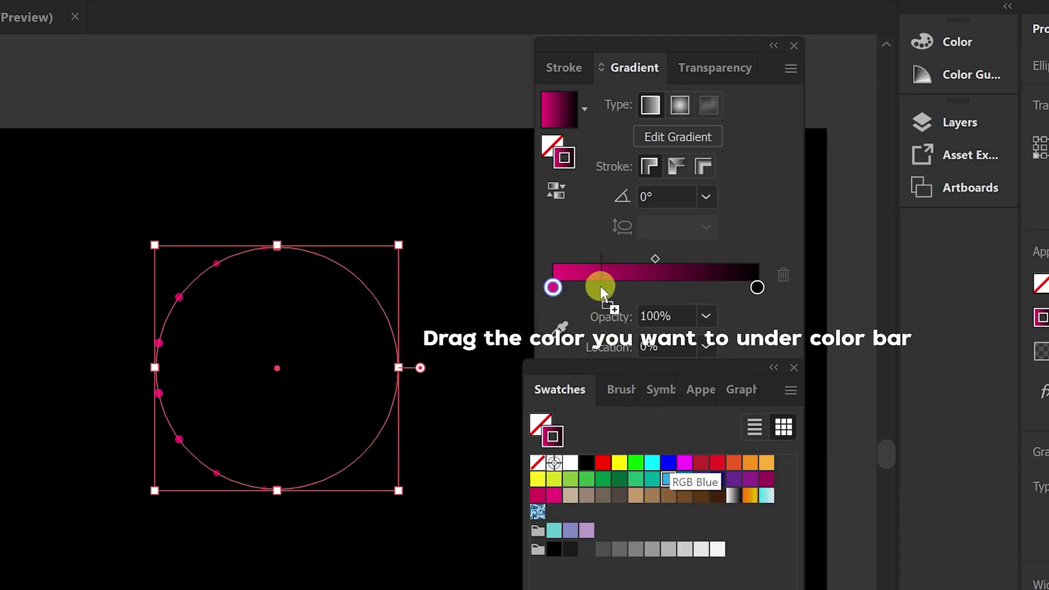
{"action": "left_click_drag", "start_coordinate": [601, 293], "coordinate": [606, 288]}
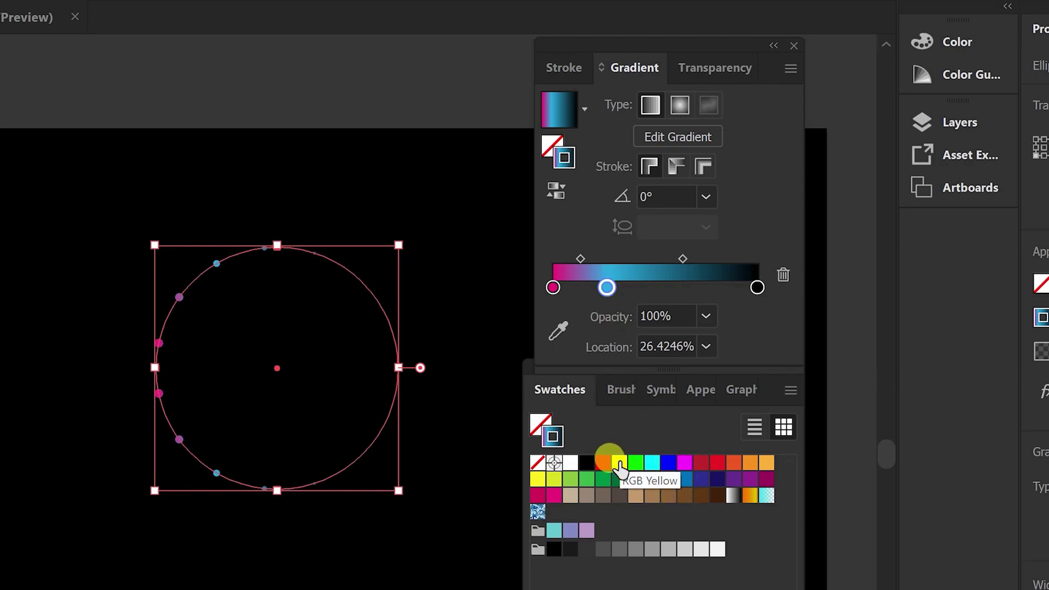
{"action": "left_click_drag", "start_coordinate": [619, 467], "coordinate": [655, 288]}
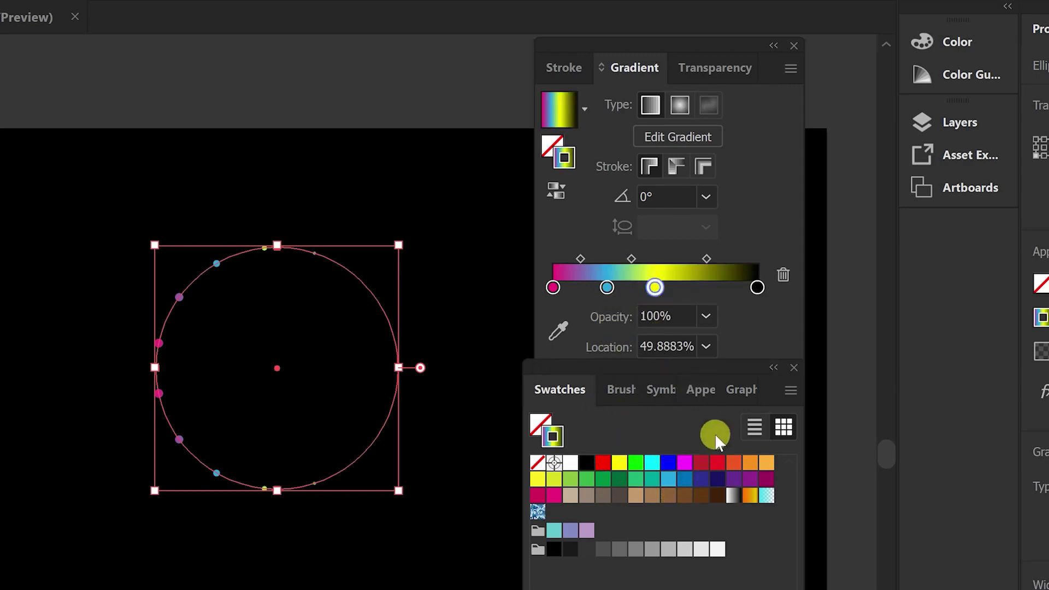
{"action": "left_click_drag", "start_coordinate": [734, 479], "coordinate": [705, 294]}
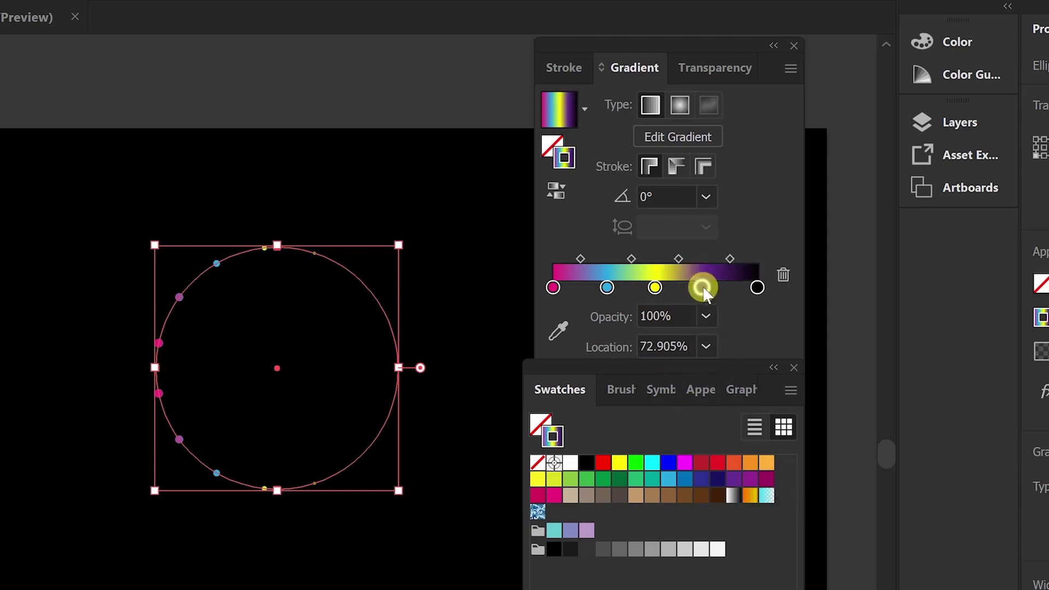
{"action": "left_click_drag", "start_coordinate": [668, 480], "coordinate": [700, 481]}
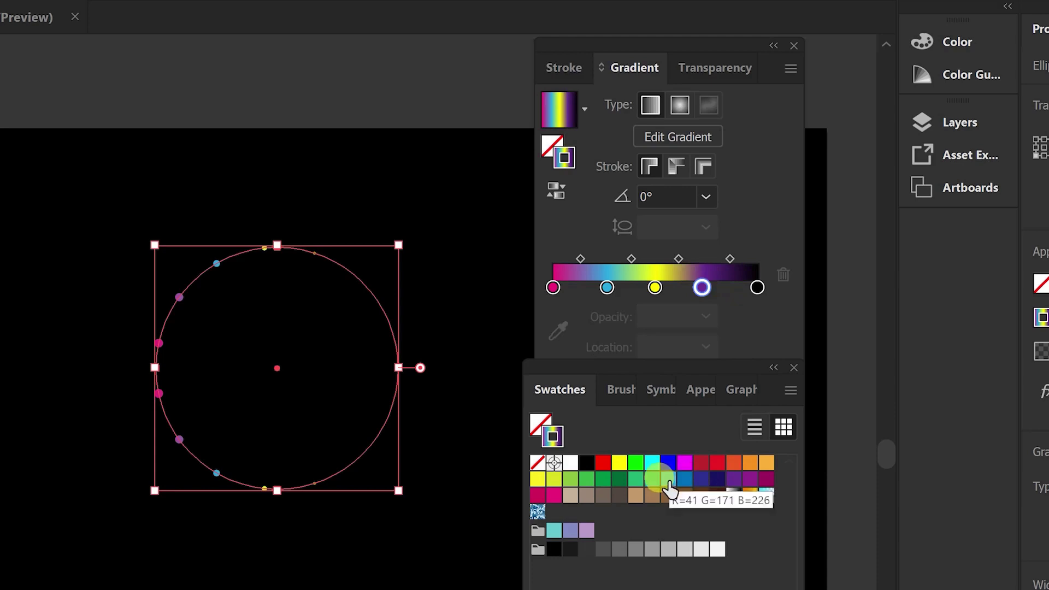
{"action": "mouse_move", "coordinate": [652, 463]}
{"action": "left_mouse_down"}
{"action": "mouse_move", "coordinate": [770, 304]}
{"action": "mouse_move", "coordinate": [757, 288]}
{"action": "left_mouse_up"}
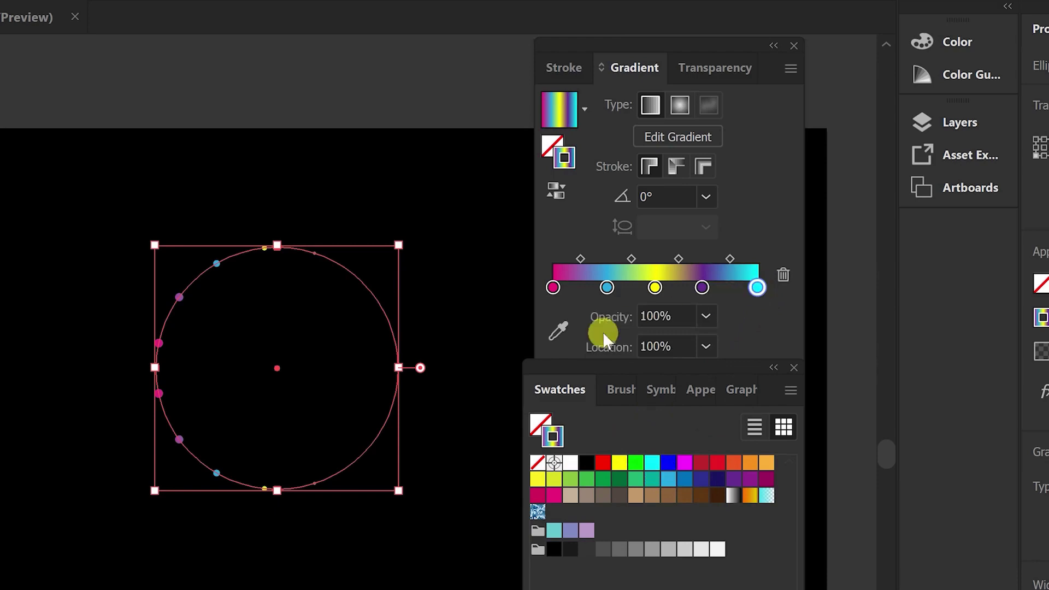
{"action": "left_click", "coordinate": [269, 159]}
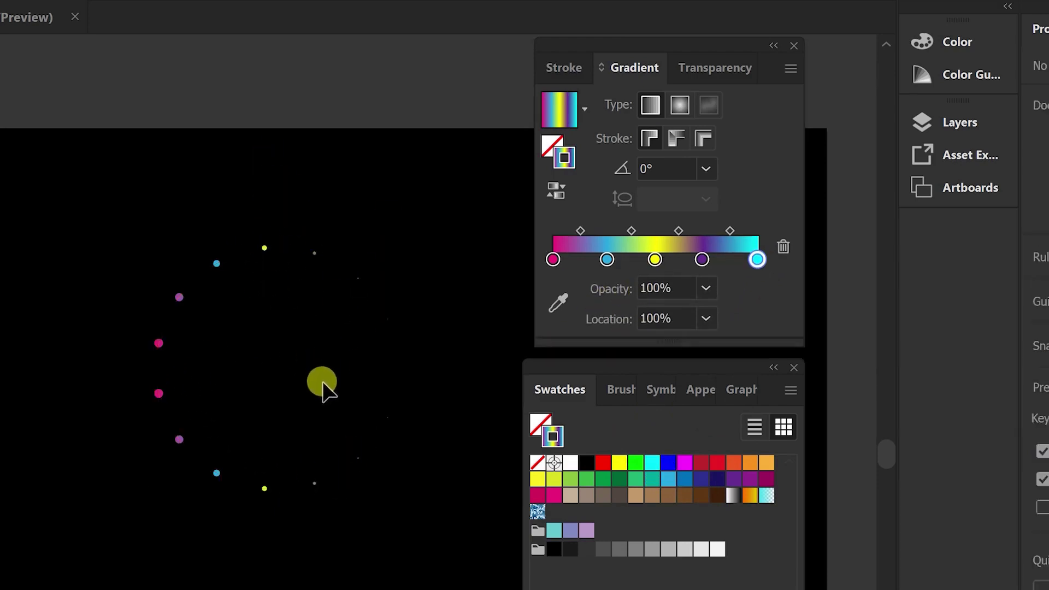
{"action": "left_click", "coordinate": [263, 245]}
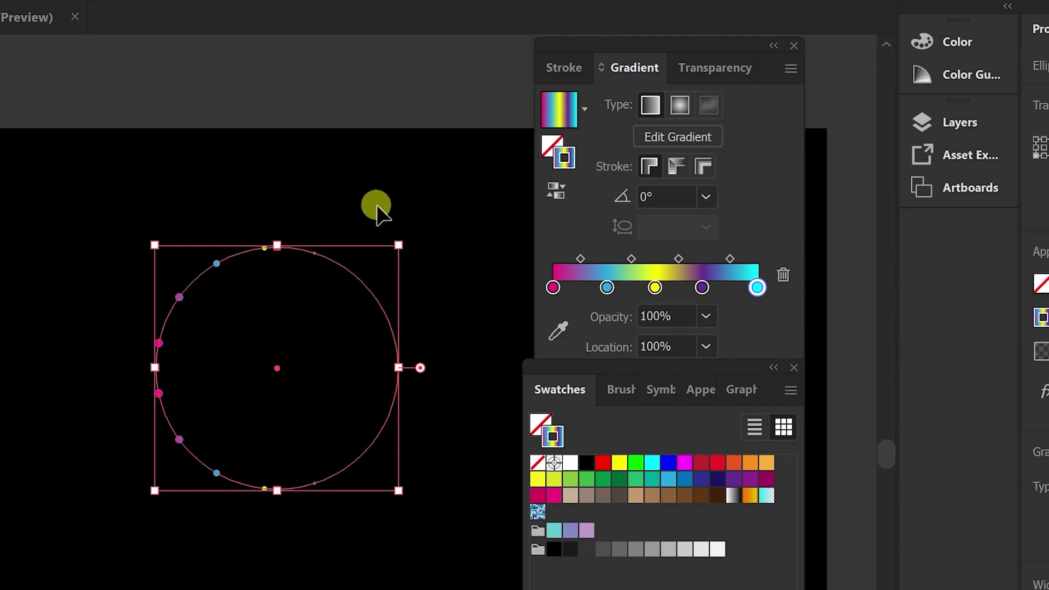
- Change the dashed-line gap from 100 px to 60 px and preview the tighter dots
{"action": "left_click", "coordinate": [565, 69]}
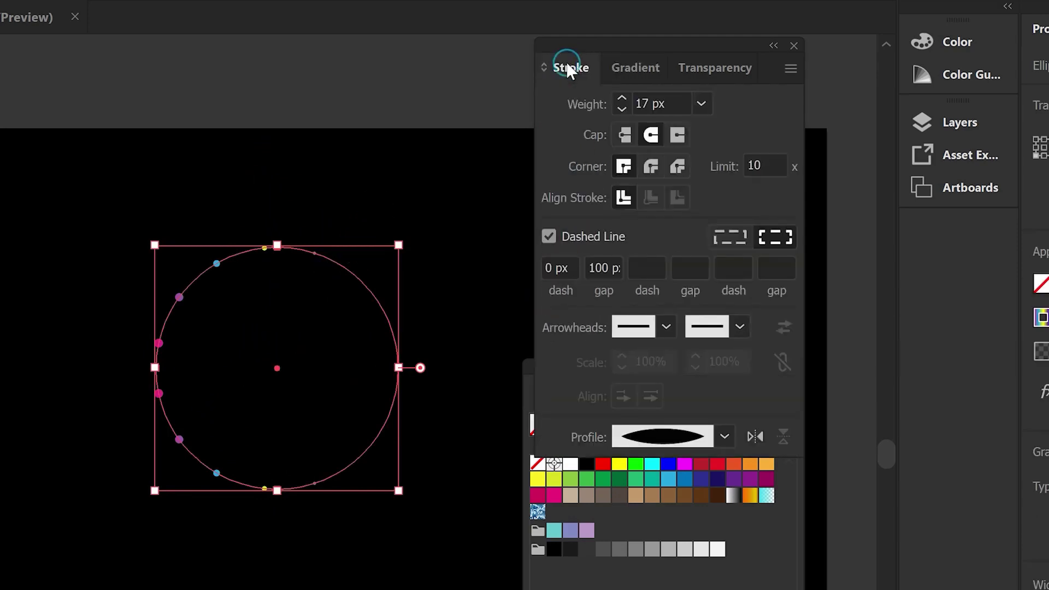
{"action": "double_click", "coordinate": [610, 267]}
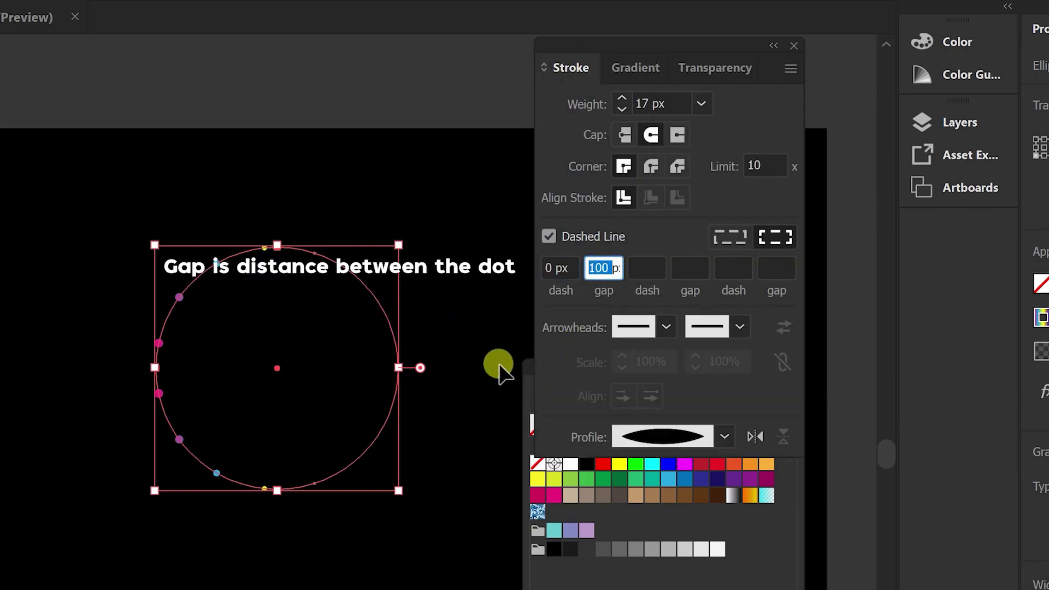
{"action": "type", "text": "60"}
{"action": "key", "text": "Return"}
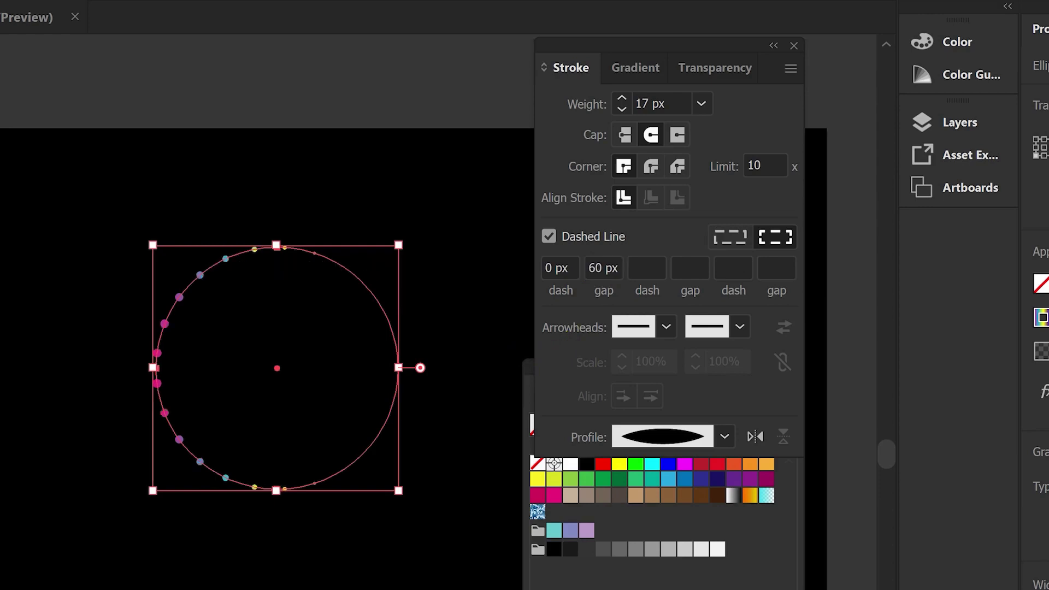
{"action": "left_click", "coordinate": [410, 204]}
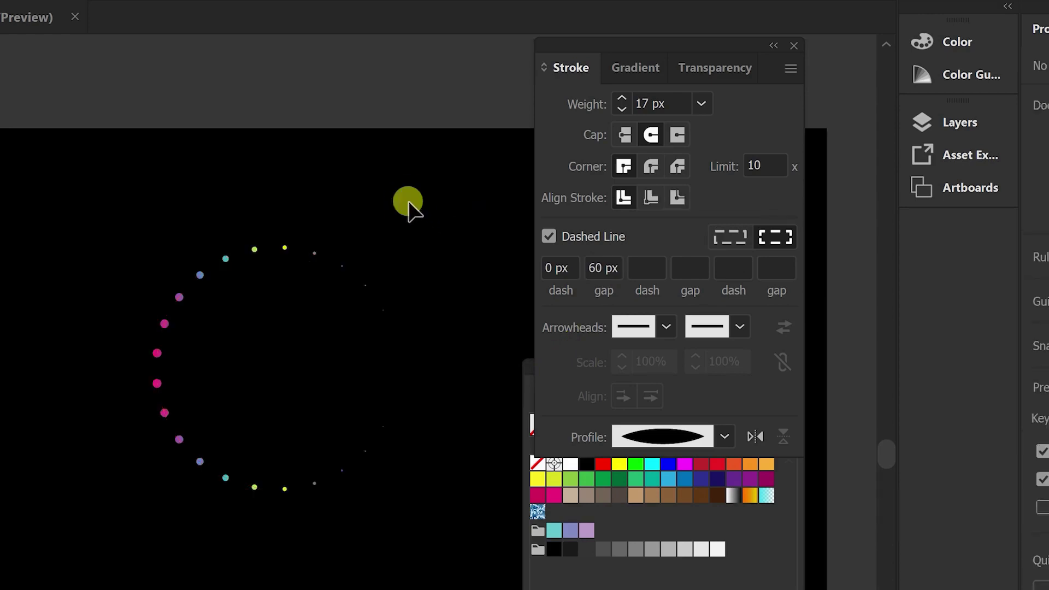
{"action": "left_click", "coordinate": [367, 449]}
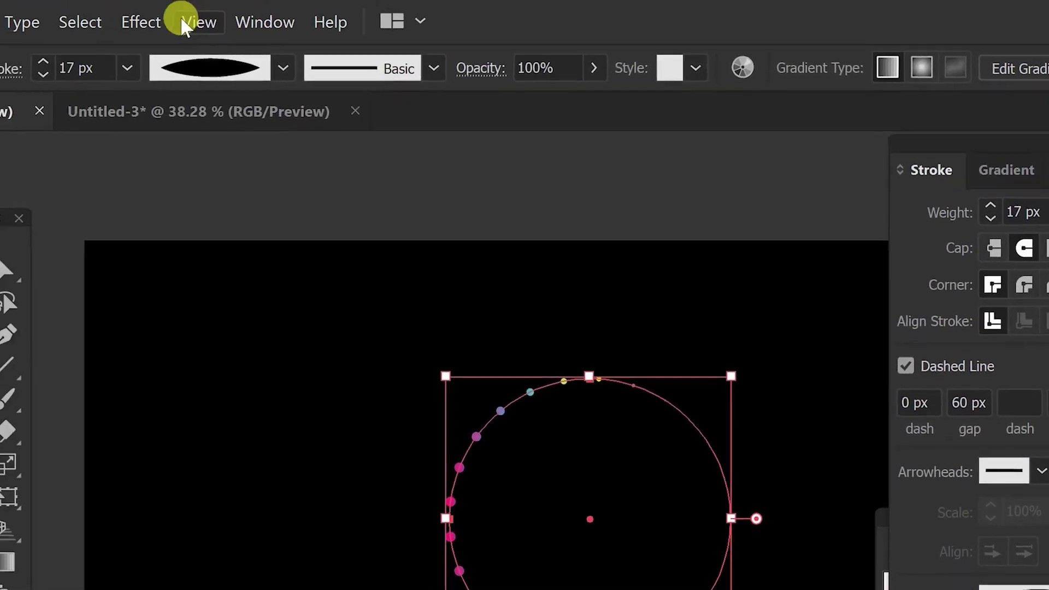
- Apply a Transform effect with 90% horizontal and vertical scale, 45° angle and 12 copies
{"action": "left_click", "coordinate": [161, 24]}
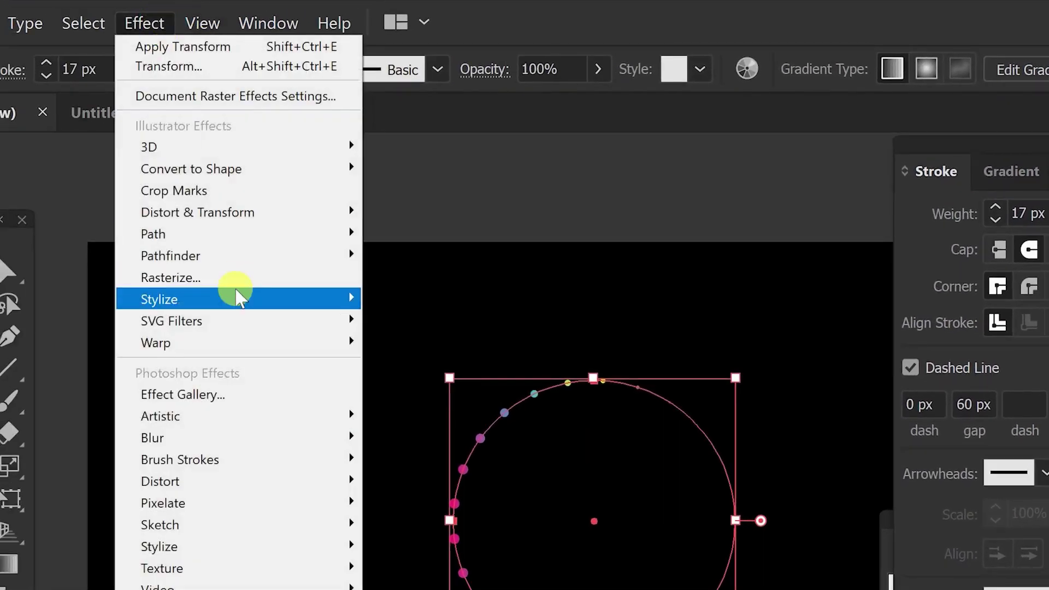
{"action": "mouse_move", "coordinate": [198, 212]}
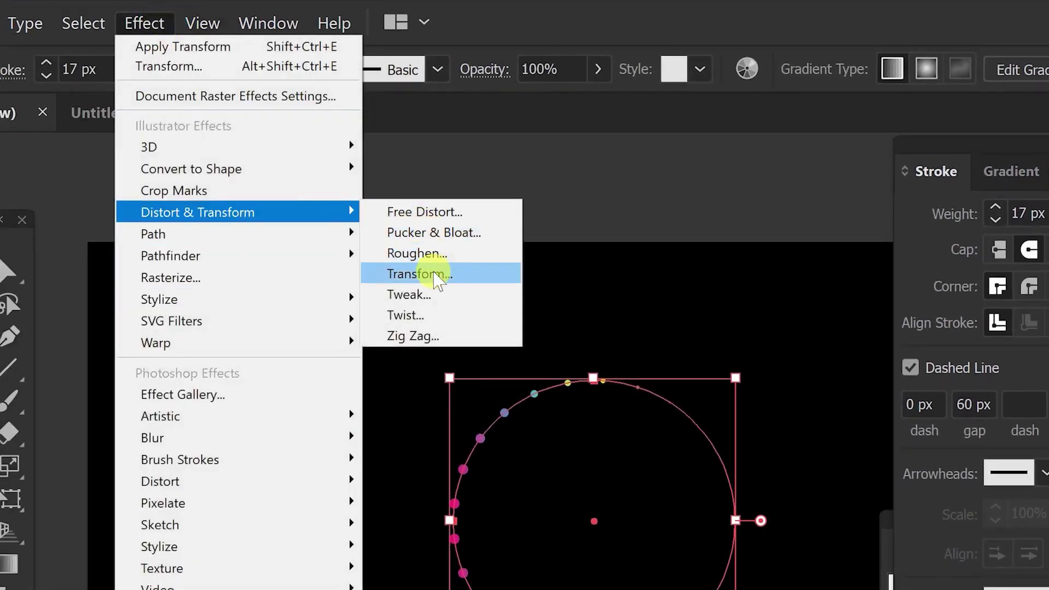
{"action": "left_click", "coordinate": [459, 274]}
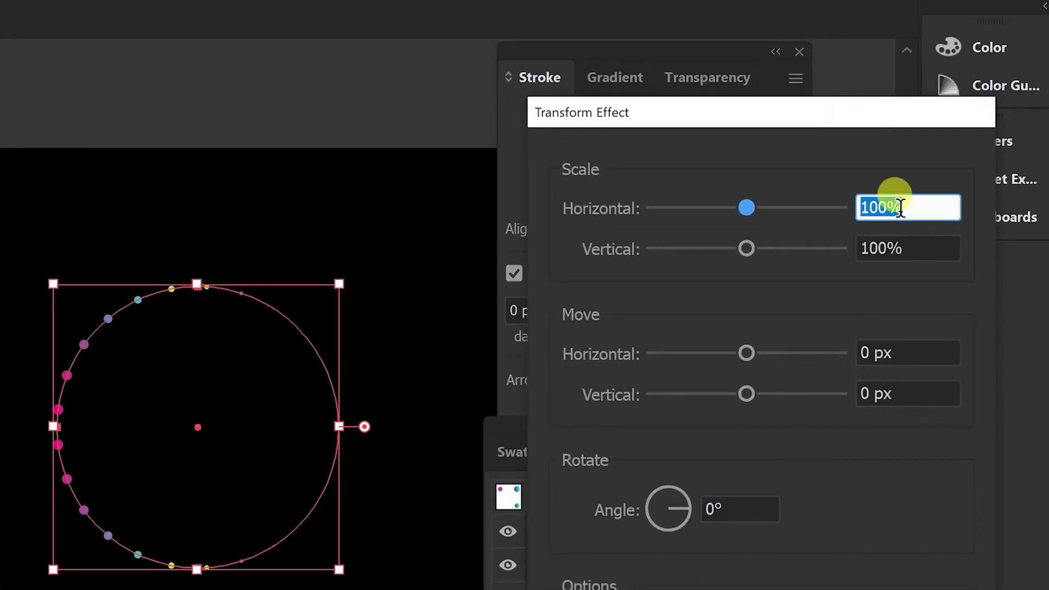
{"action": "double_click", "coordinate": [885, 209]}
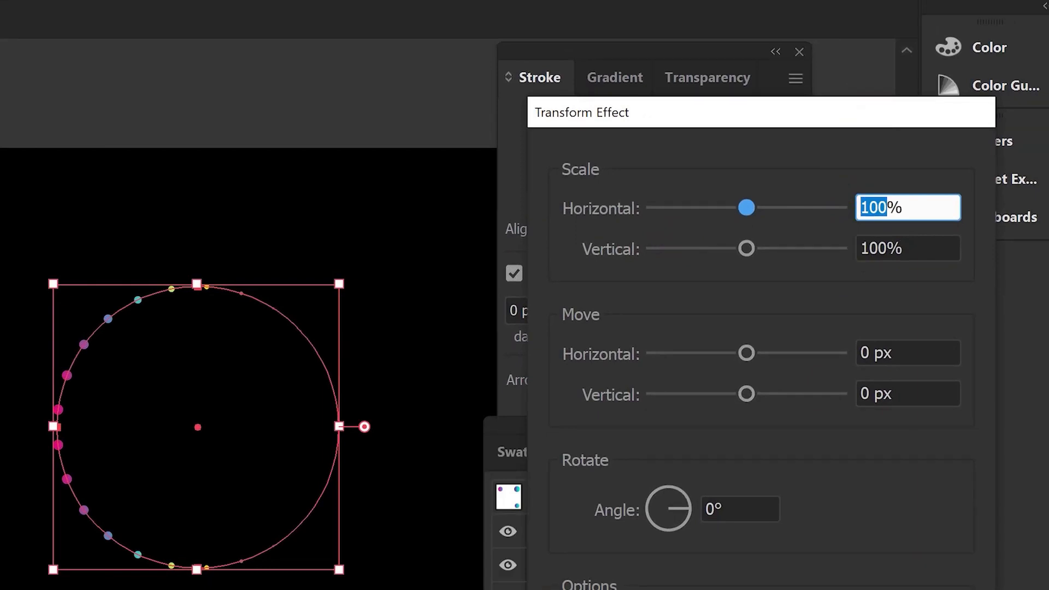
{"action": "type", "text": "90"}
{"action": "key", "text": "Tab"}
{"action": "type", "text": "9"}
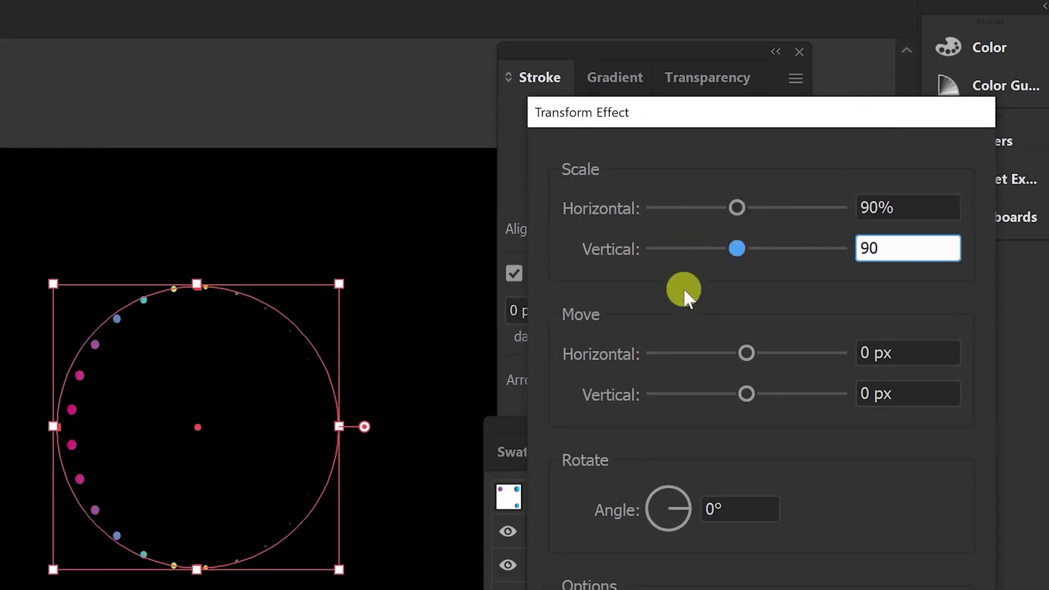
{"action": "left_click", "coordinate": [704, 498]}
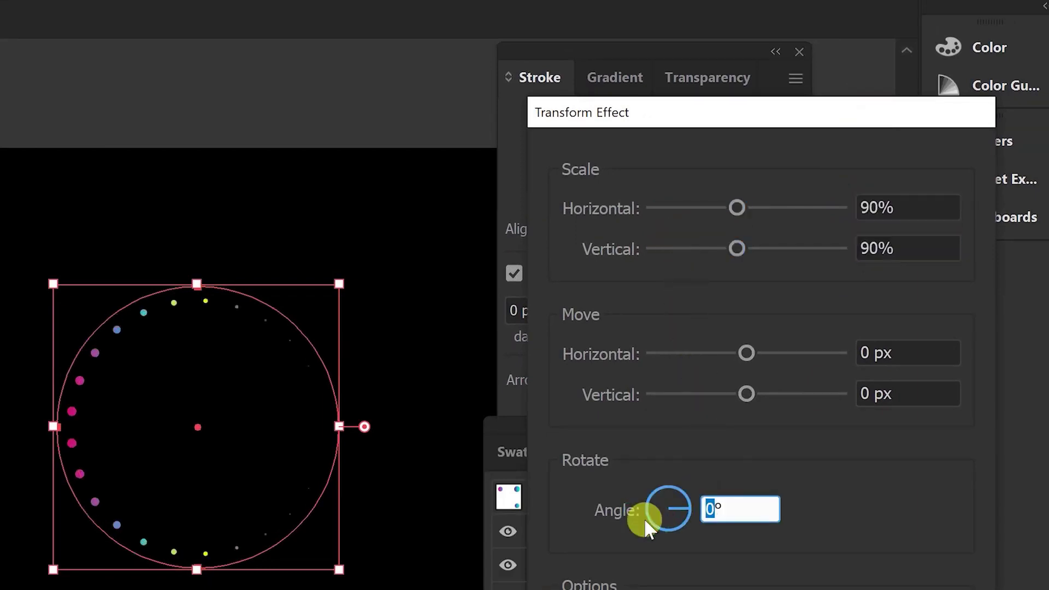
{"action": "type", "text": "45"}
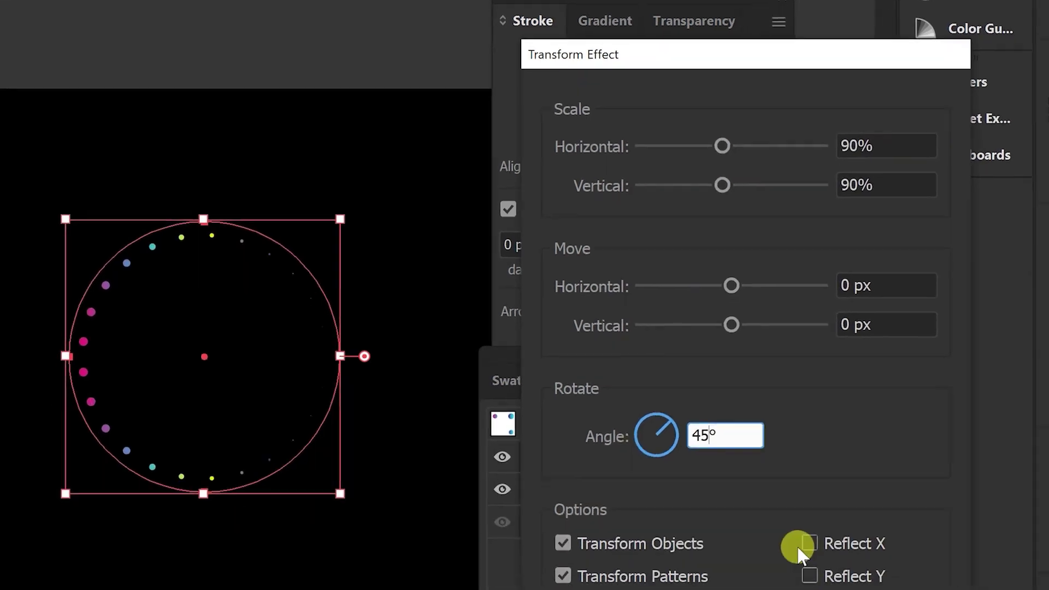
{"action": "key", "text": "Tab"}
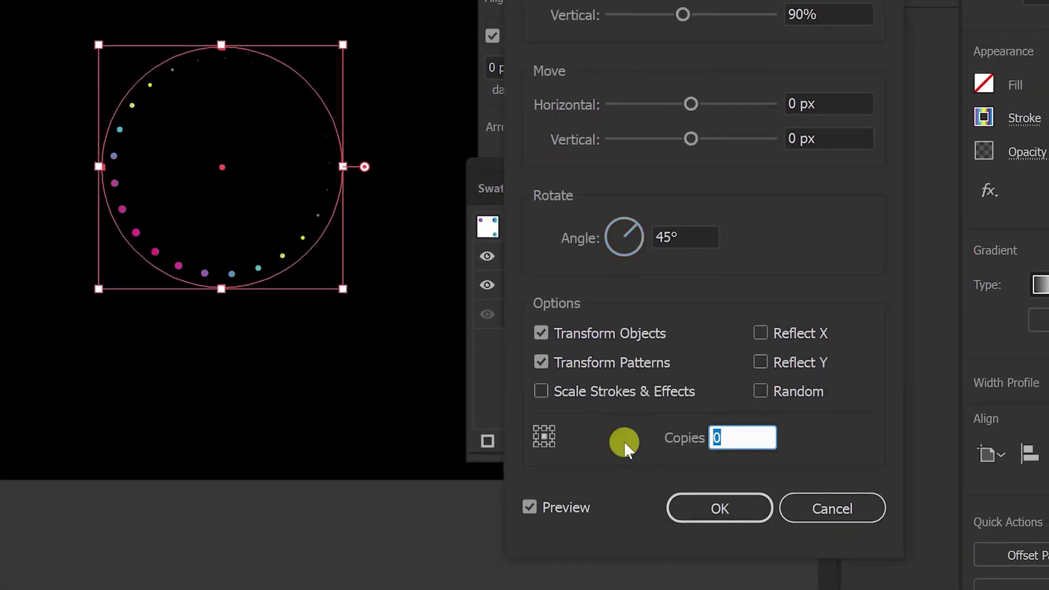
{"action": "type", "text": "12"}
{"action": "left_click", "coordinate": [529, 508]}
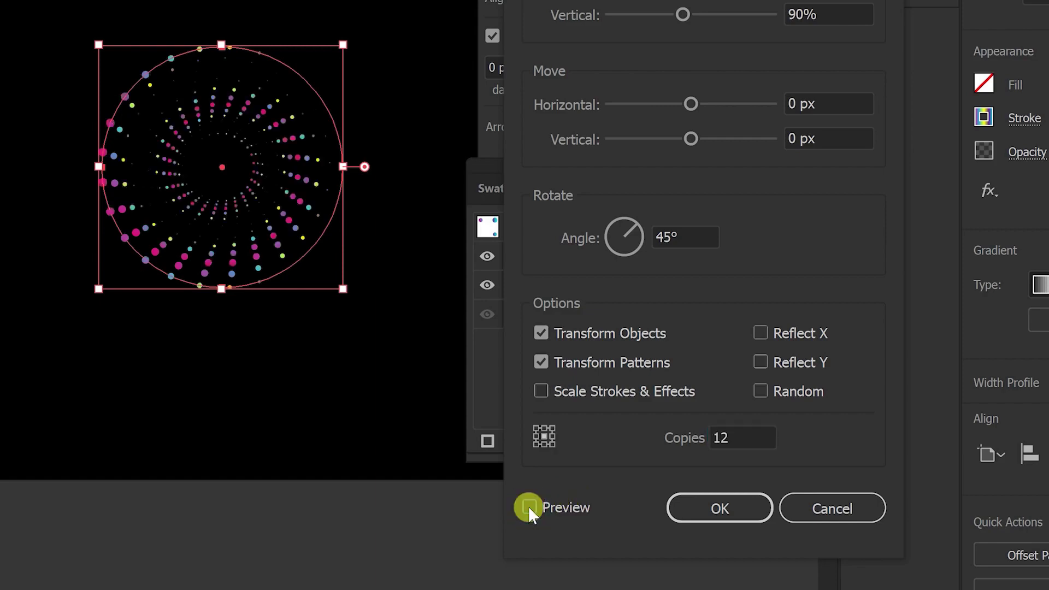
{"action": "left_click", "coordinate": [729, 510]}
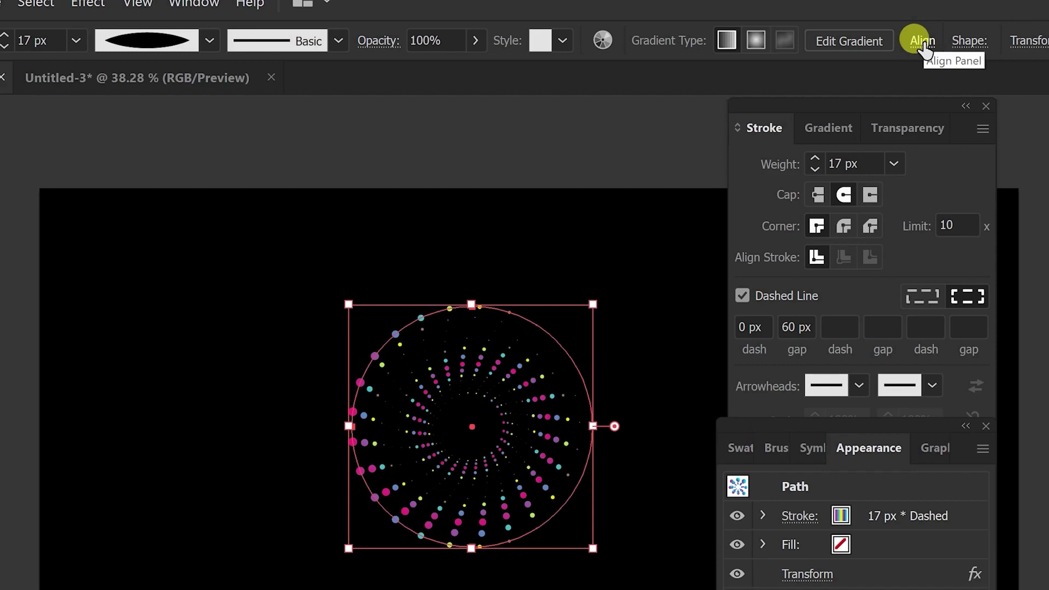
{"action": "left_click", "coordinate": [923, 48]}
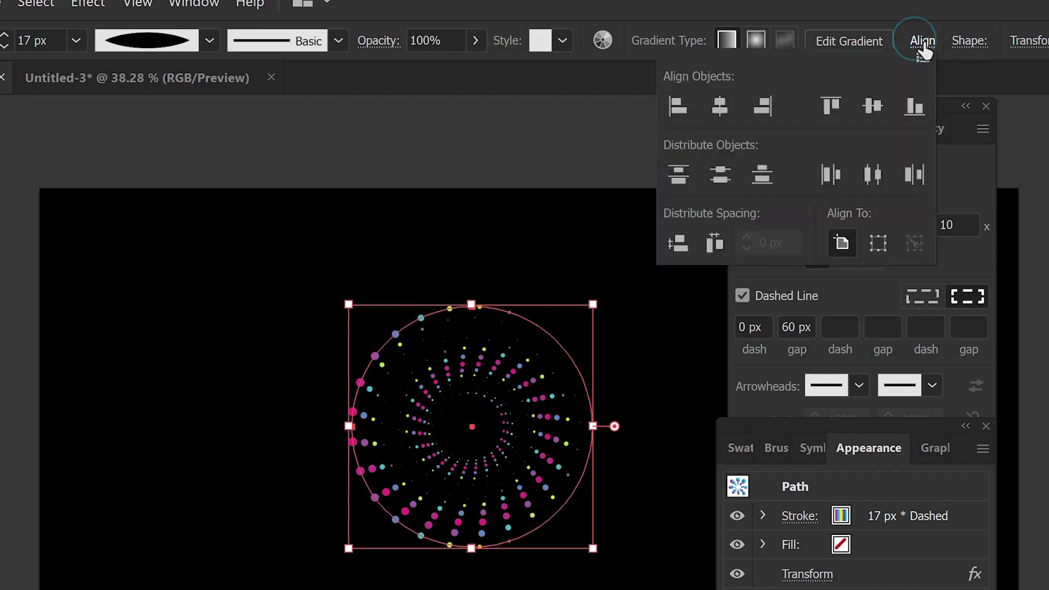
{"action": "left_click", "coordinate": [718, 105]}
{"action": "left_click", "coordinate": [720, 107]}
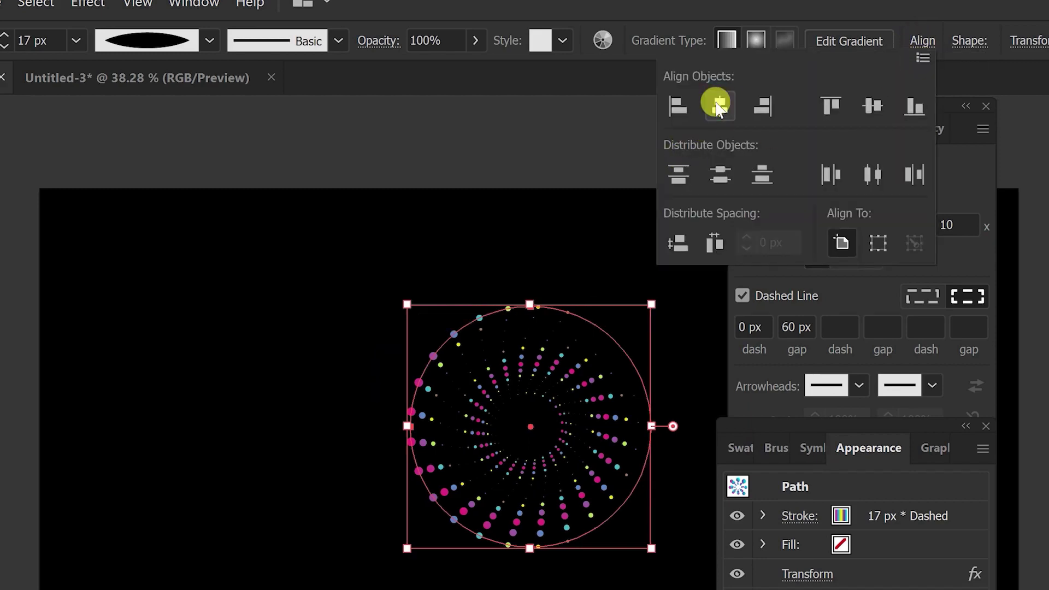
{"action": "left_click", "coordinate": [875, 108]}
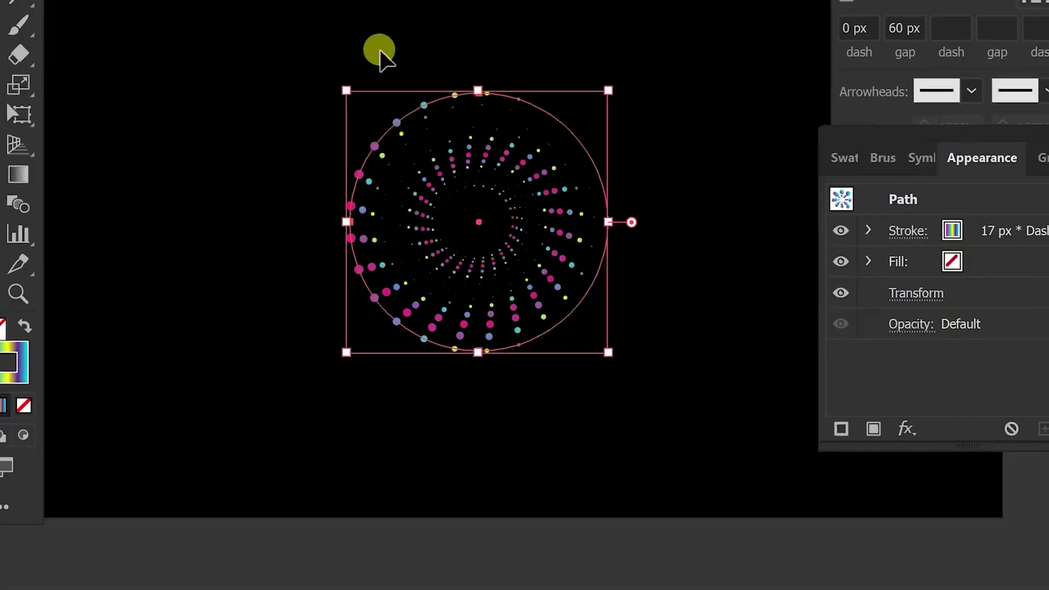
- Scale the ring artwork uniformly to 400% after previewing 300% and 500%
{"action": "right_click", "coordinate": [524, 263]}
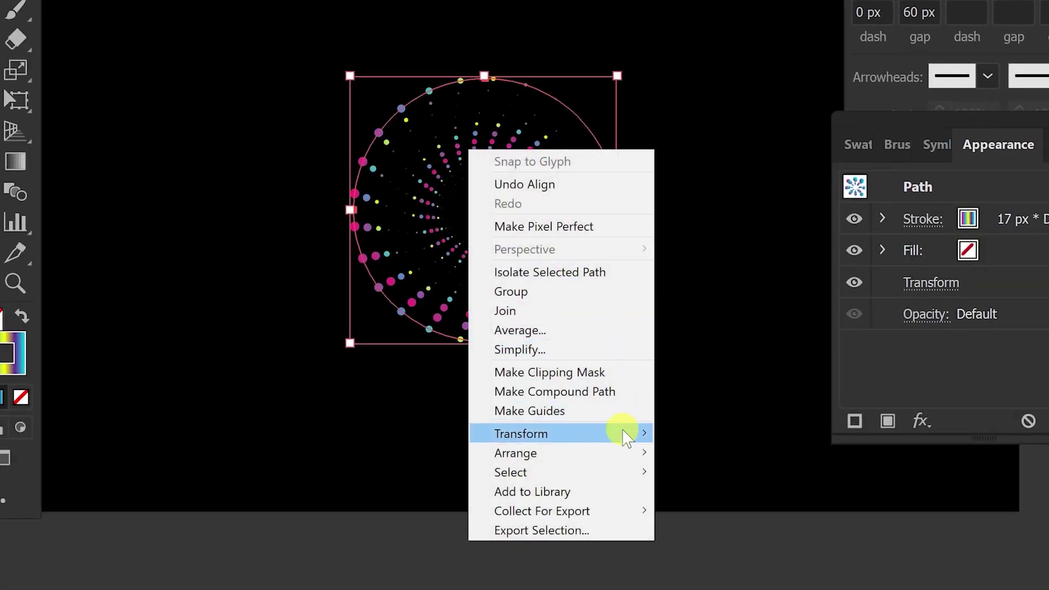
{"action": "mouse_move", "coordinate": [521, 434]}
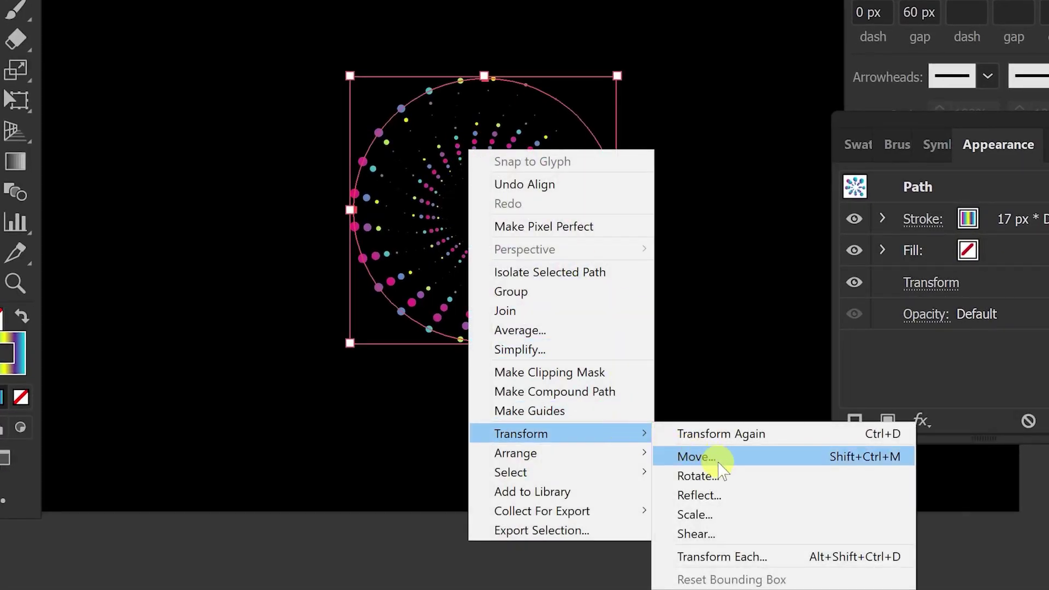
{"action": "left_click", "coordinate": [730, 514]}
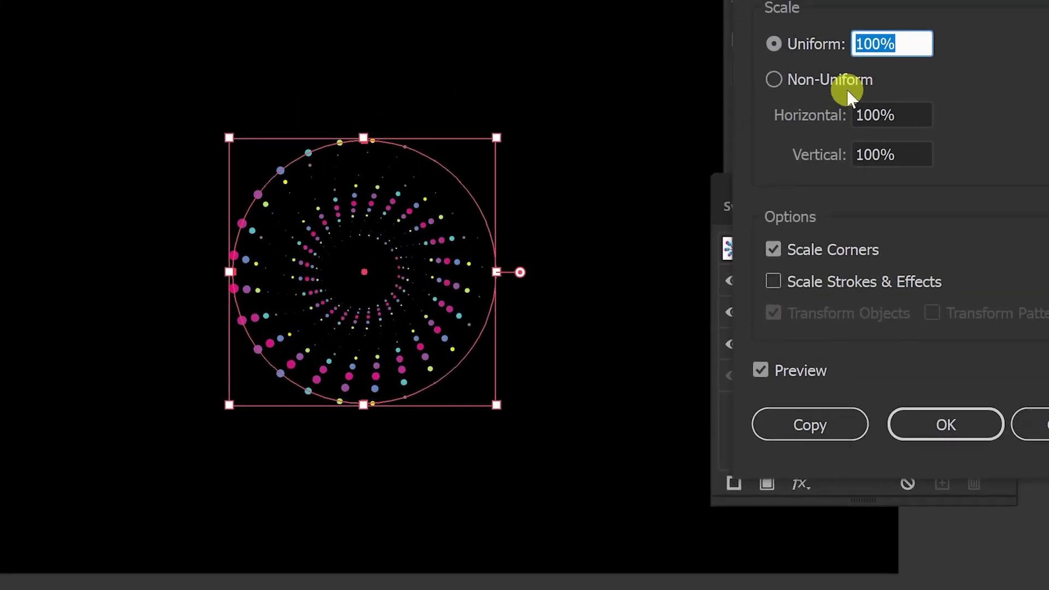
{"action": "type", "text": "300"}
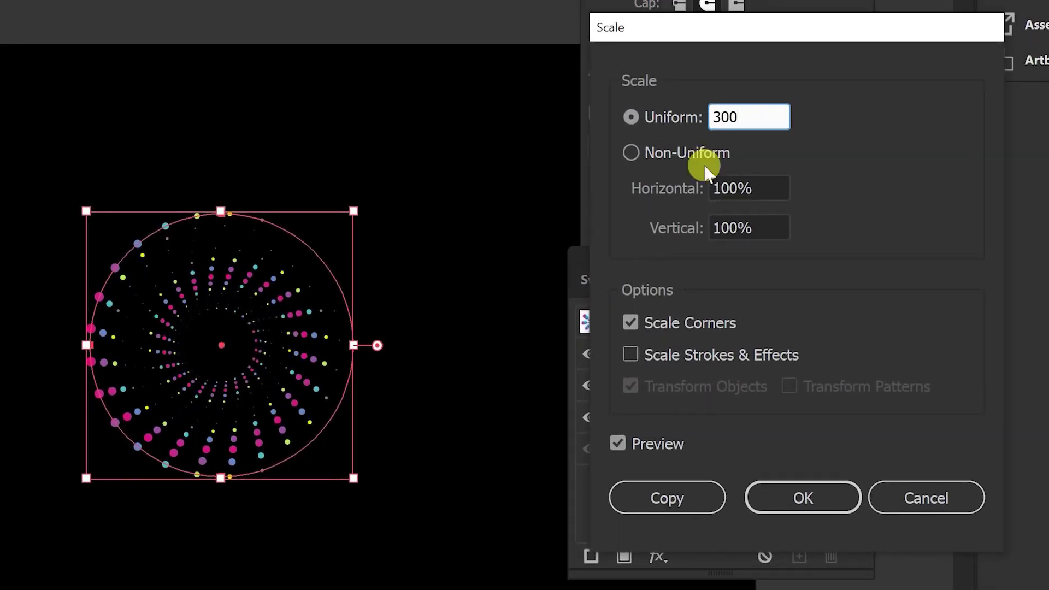
{"action": "left_click", "coordinate": [618, 444]}
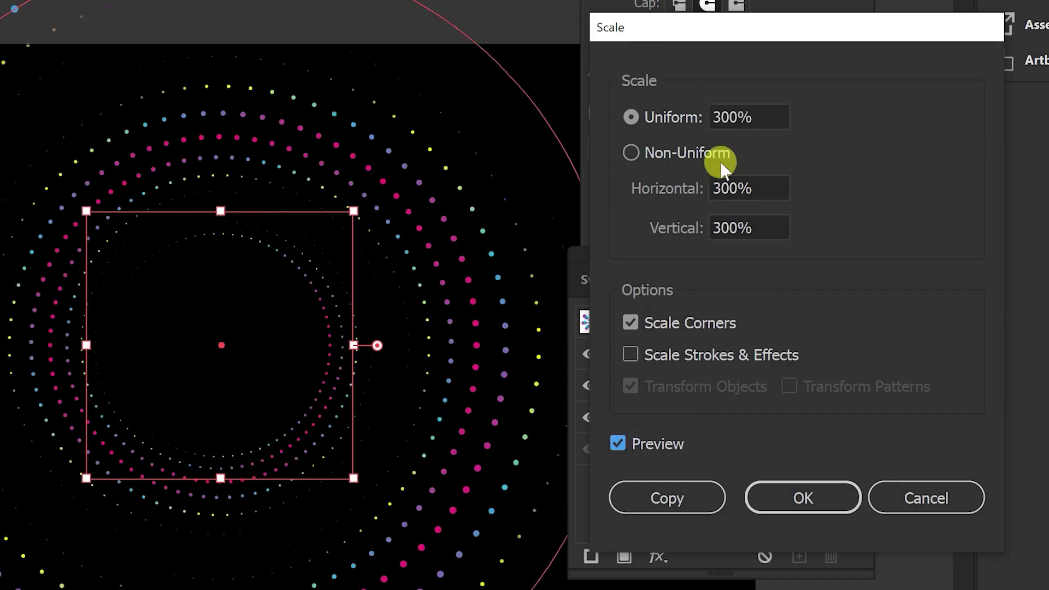
{"action": "double_click", "coordinate": [733, 117]}
{"action": "type", "text": "500"}
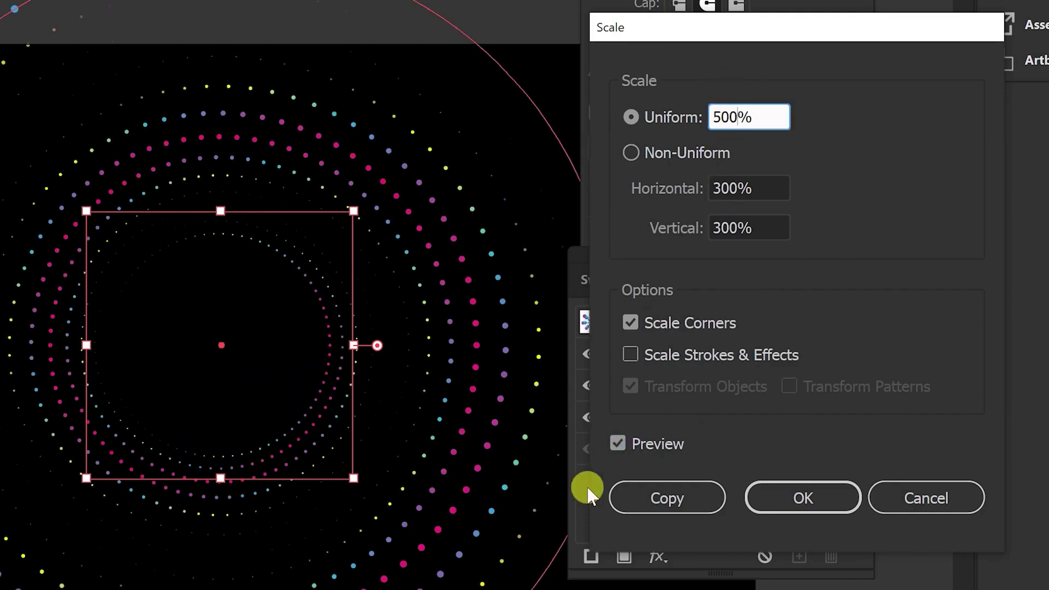
{"action": "left_click", "coordinate": [616, 444]}
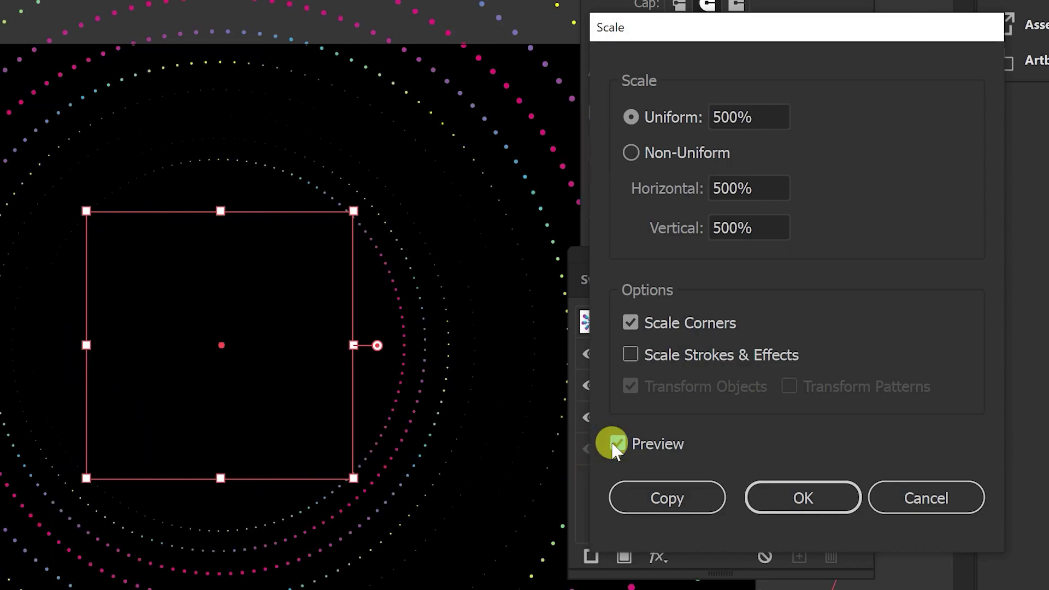
{"action": "left_click", "coordinate": [636, 116]}
{"action": "type", "text": "400"}
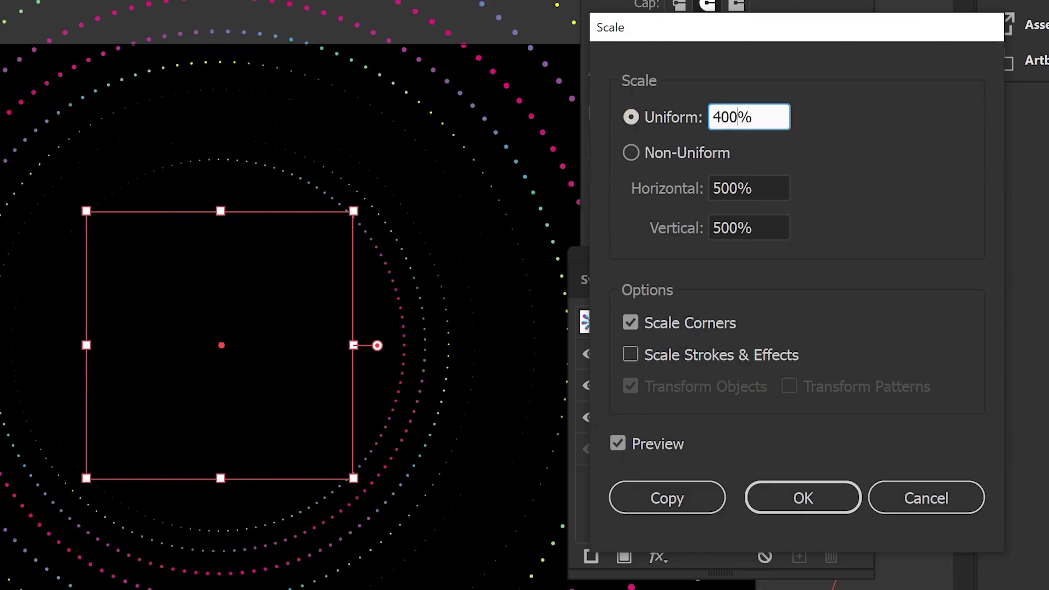
{"action": "left_click", "coordinate": [618, 444]}
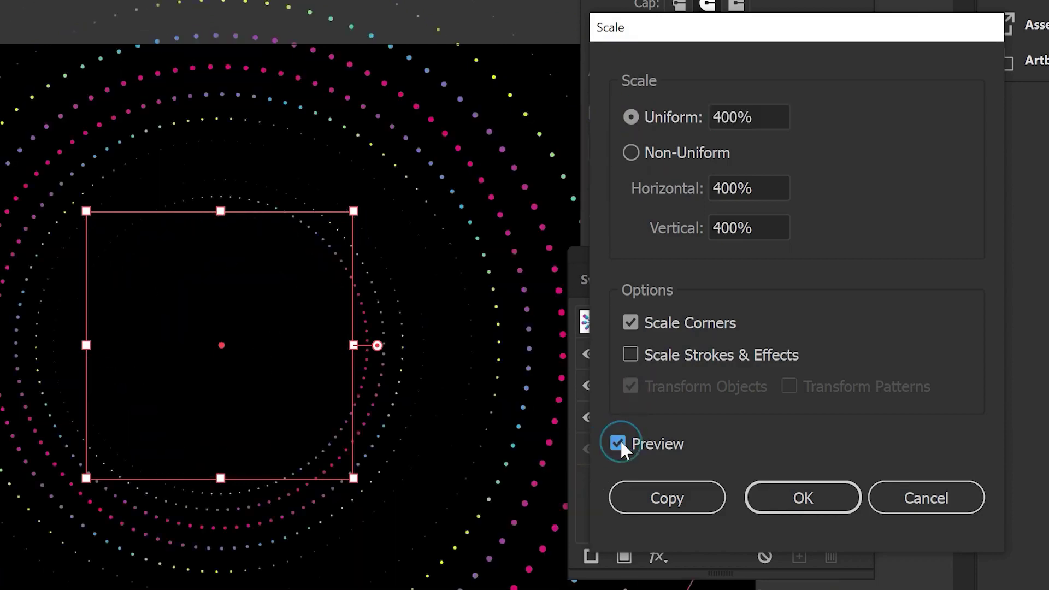
{"action": "left_click", "coordinate": [810, 491]}
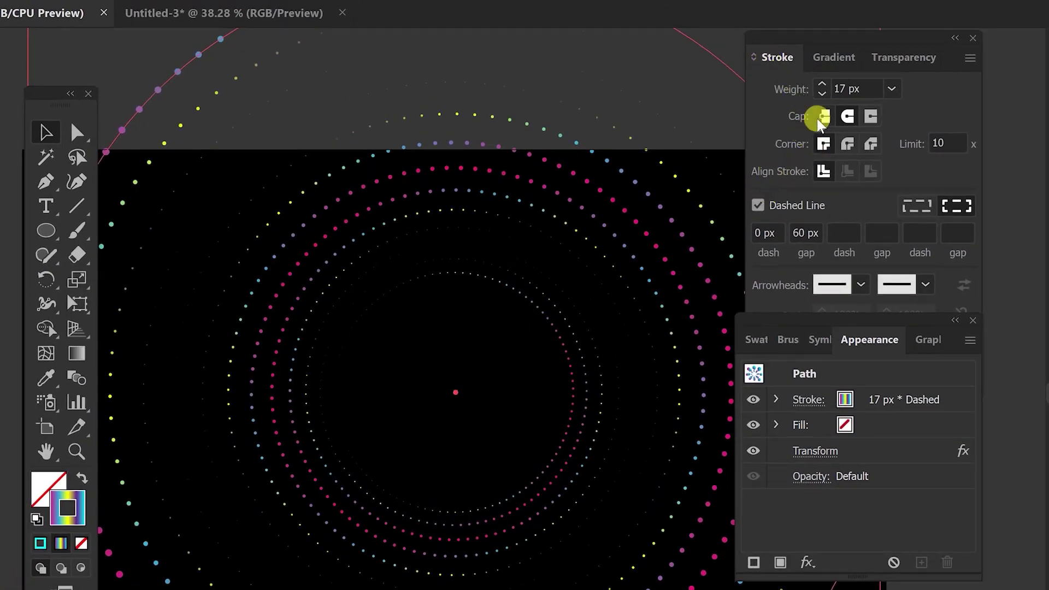
- Raise the stroke weight from 17 px to 45 px, then zoom out to check the rings
{"action": "left_click", "coordinate": [823, 85]}
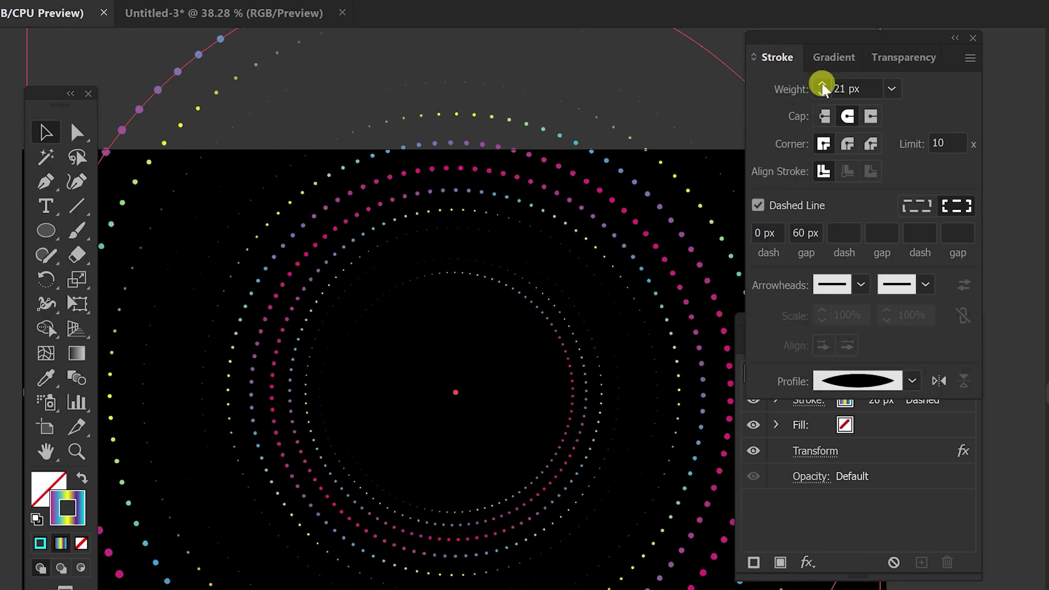
{"action": "left_click", "coordinate": [822, 85]}
{"action": "left_click", "coordinate": [823, 86]}
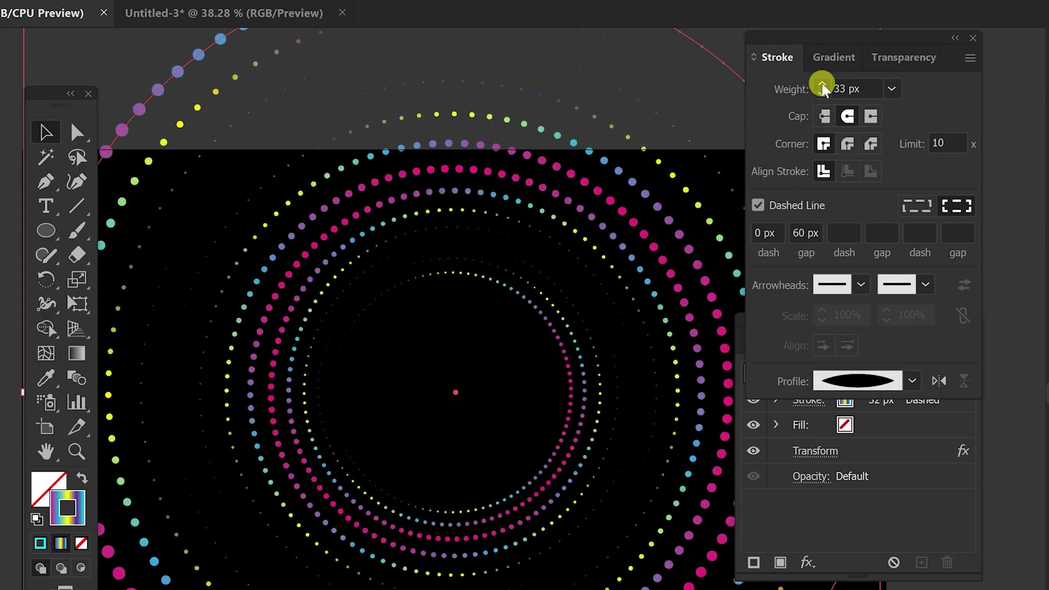
{"action": "left_click", "coordinate": [823, 85]}
{"action": "left_click", "coordinate": [822, 85]}
{"action": "left_click", "coordinate": [823, 86]}
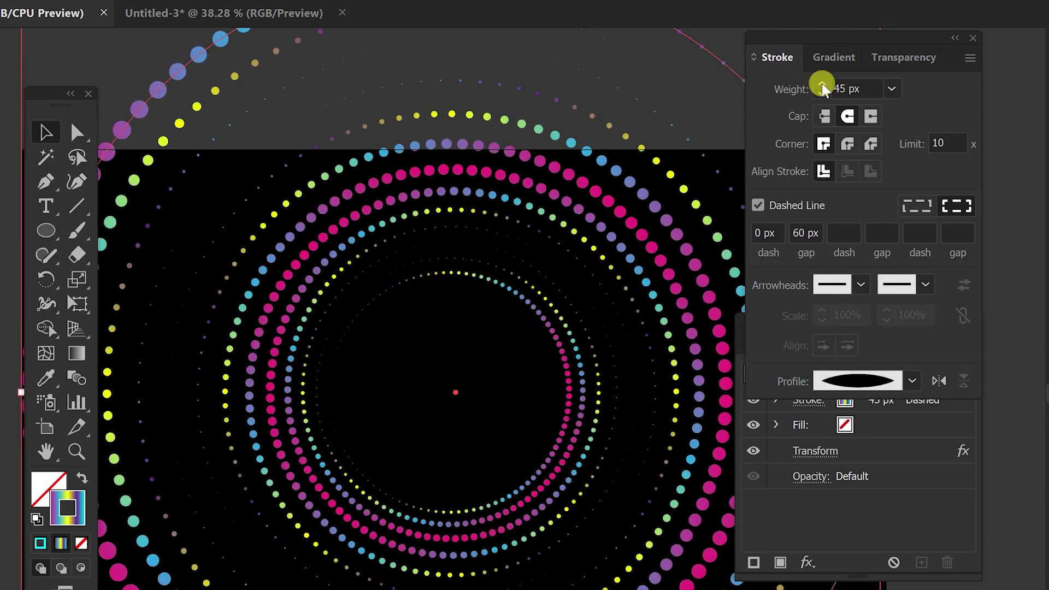
{"action": "key", "text": "ctrl+minus"}
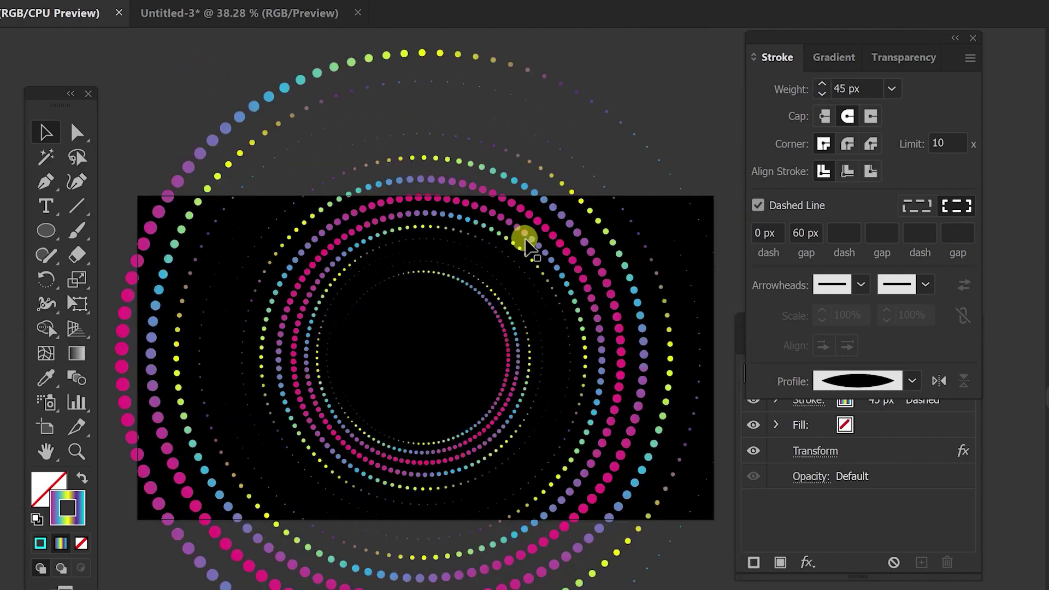
{"action": "left_click", "coordinate": [500, 271]}
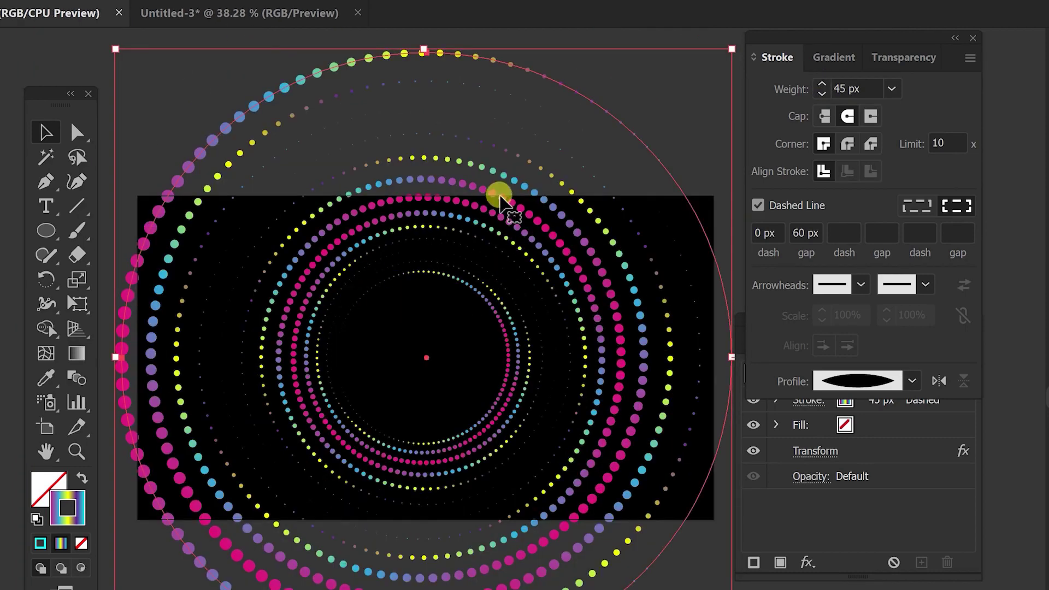
{"action": "left_click", "coordinate": [627, 87]}
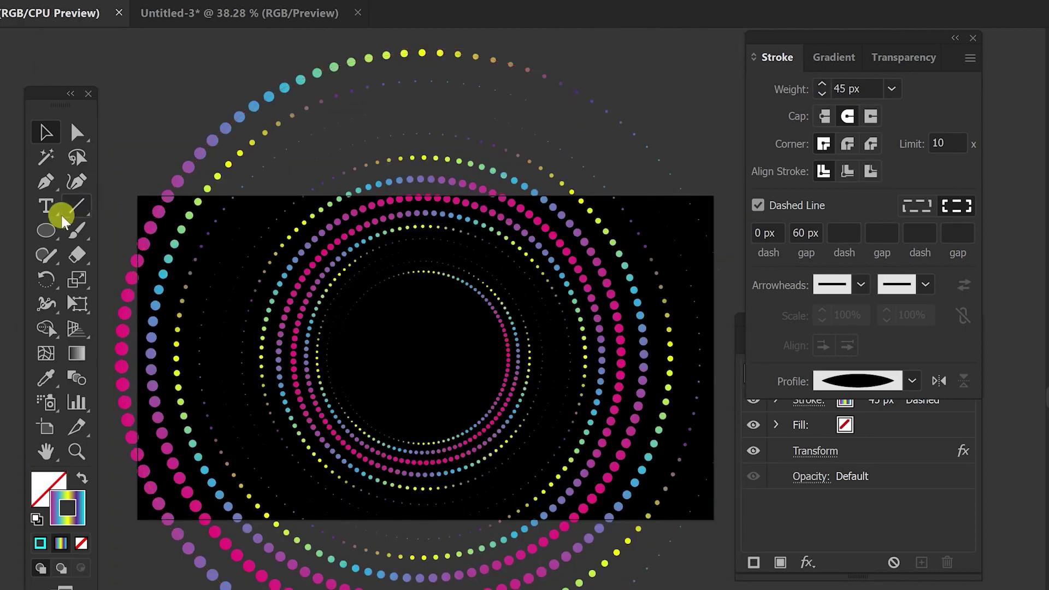
- Create a 1920 × 1080 px rectangle with the Rectangle Tool
{"action": "left_click_drag", "start_coordinate": [46, 227], "coordinate": [105, 228]}
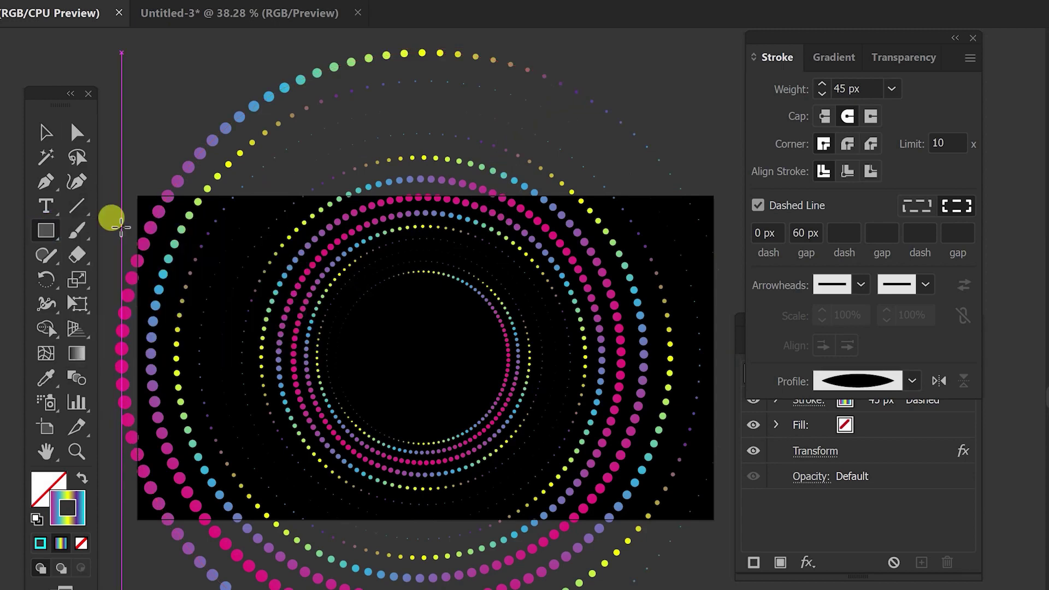
{"action": "scroll", "coordinate": [164, 158], "scroll_direction": "up", "scroll_amount": 1}
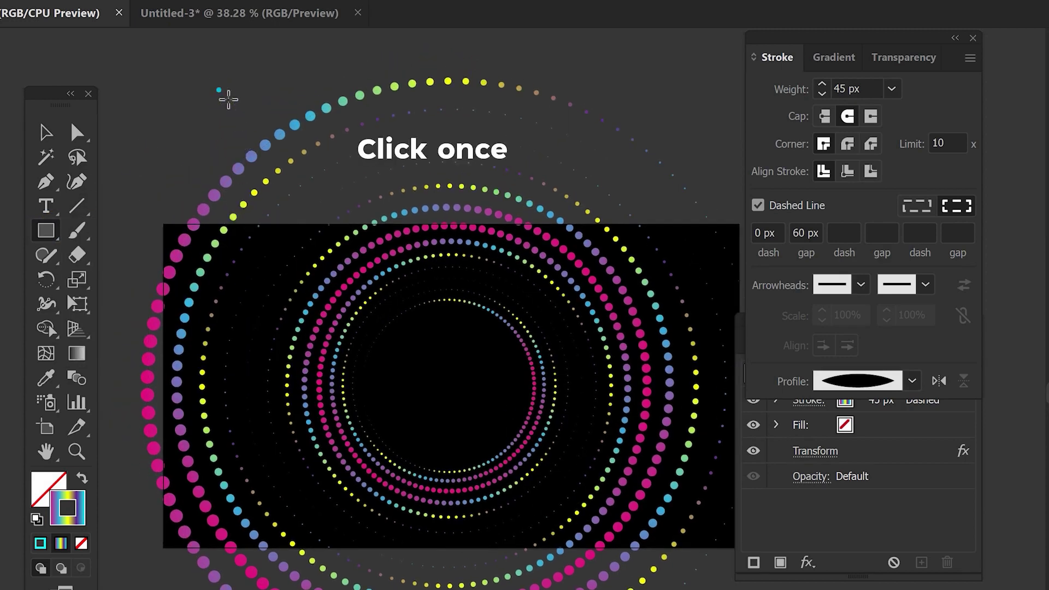
{"action": "left_click", "coordinate": [228, 99]}
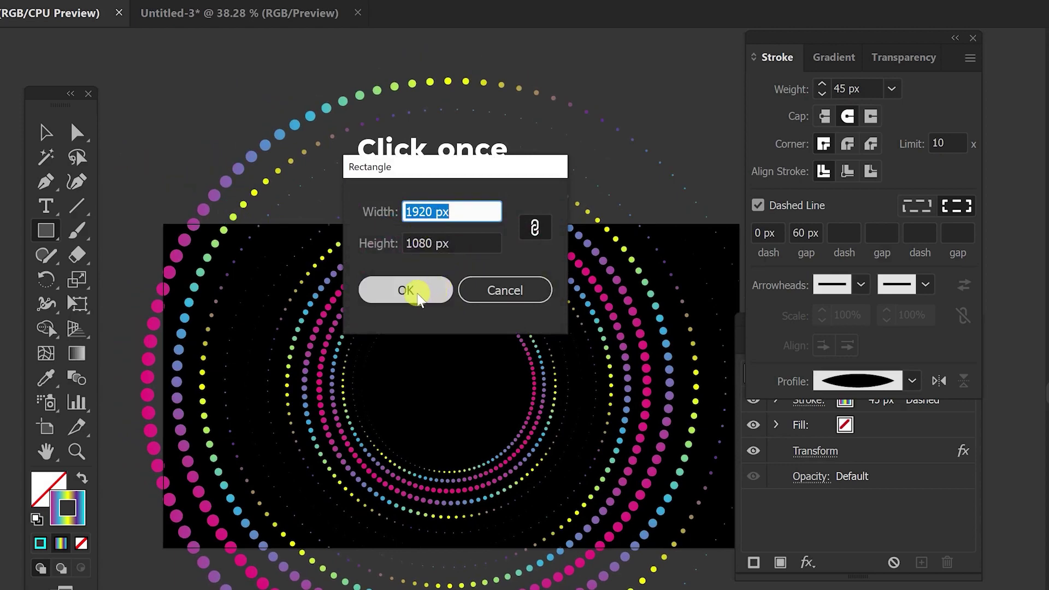
{"action": "left_click", "coordinate": [418, 294]}
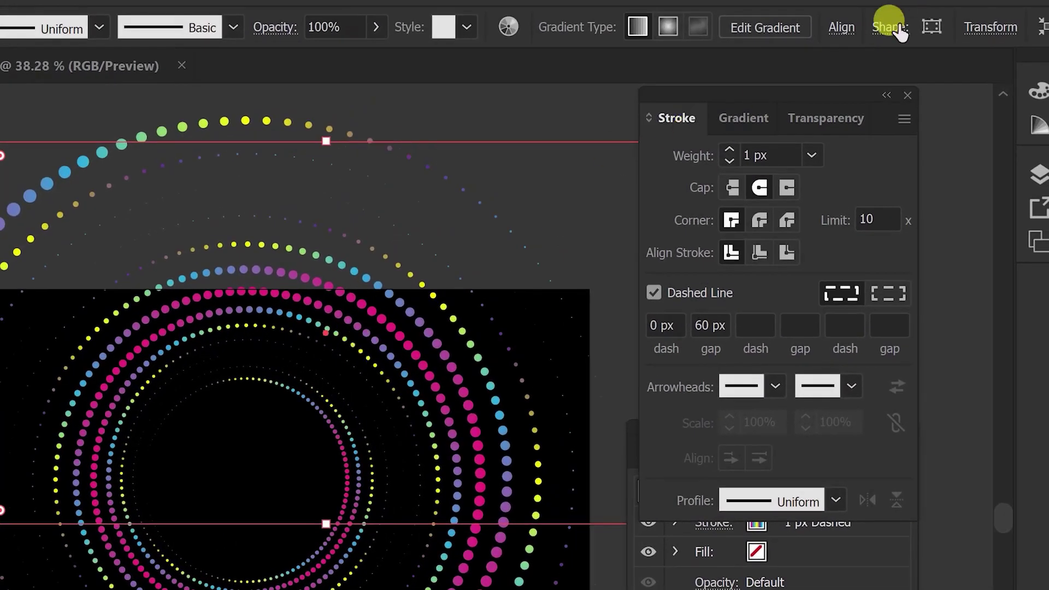
- Align the rectangle and dot rings to horizontal and vertical centres
{"action": "left_click", "coordinate": [842, 27]}
{"action": "left_click", "coordinate": [632, 94]}
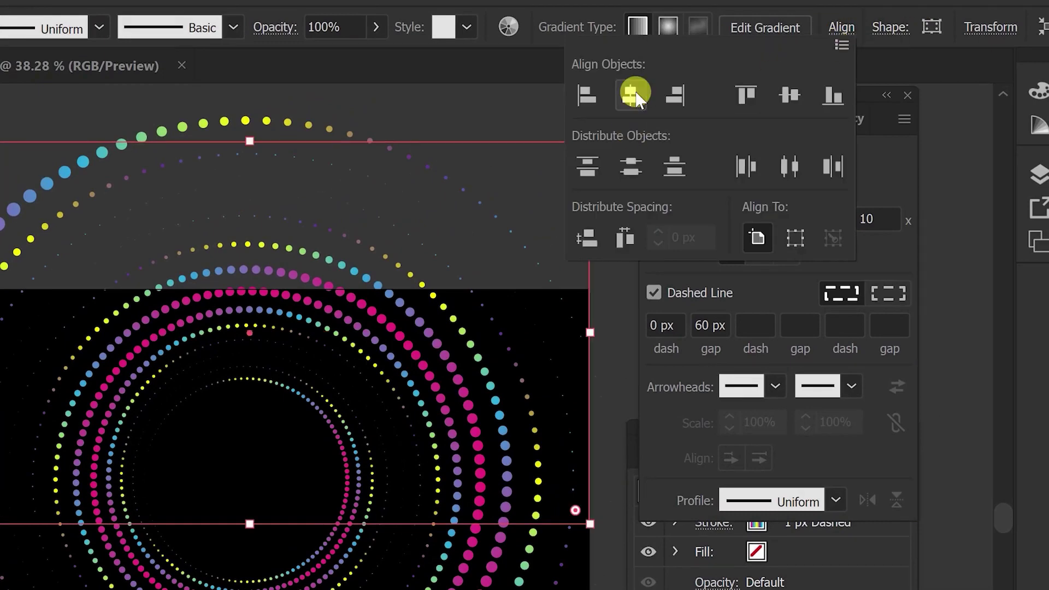
{"action": "left_click", "coordinate": [787, 97]}
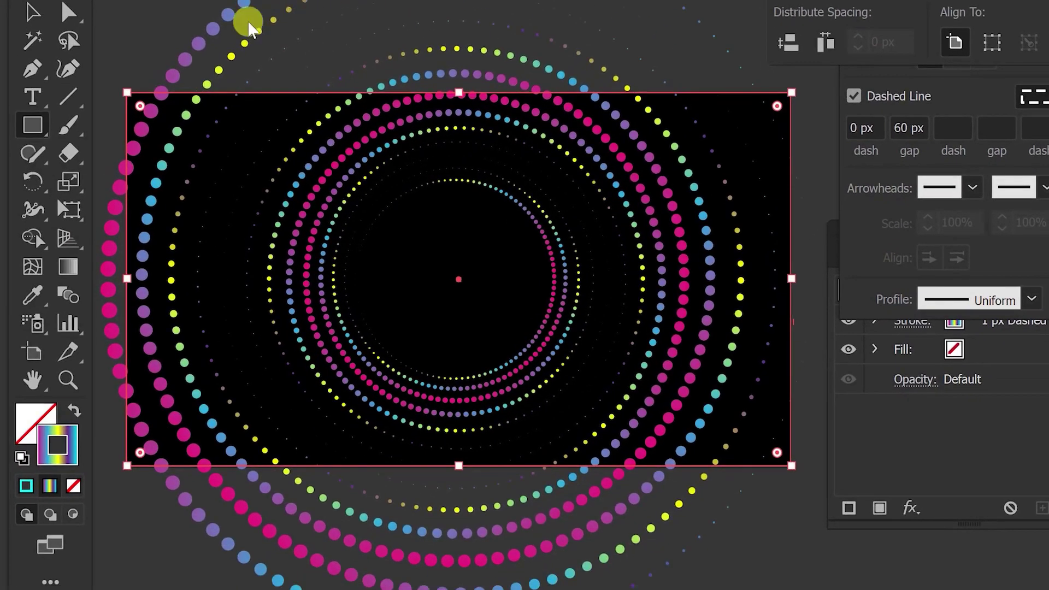
{"action": "left_click", "coordinate": [30, 15]}
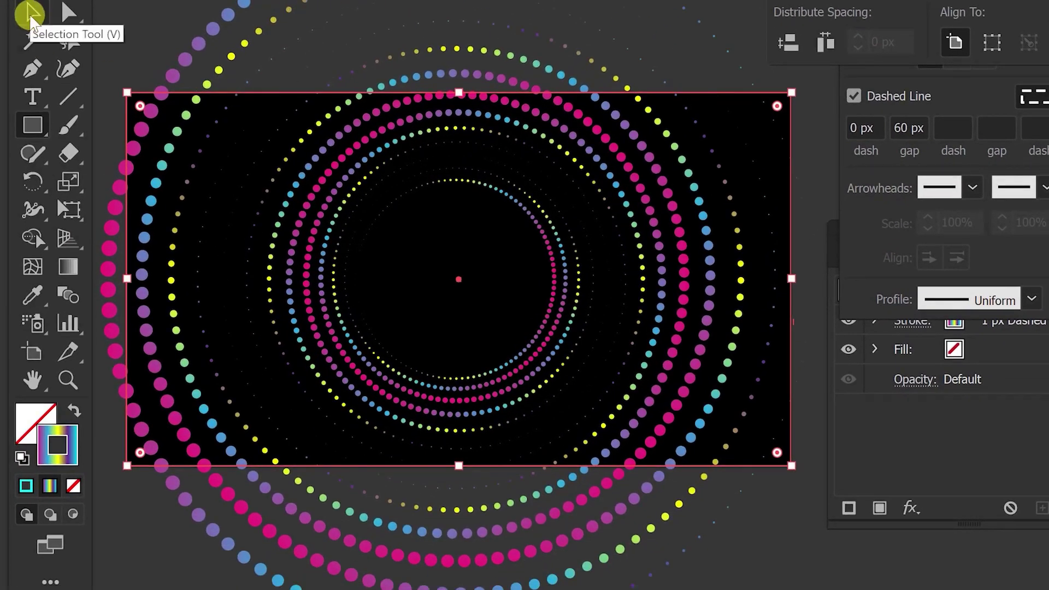
- Select all artwork and make a clipping mask from the 1920 × 1080 rectangle
{"action": "key", "text": "ctrl+a"}
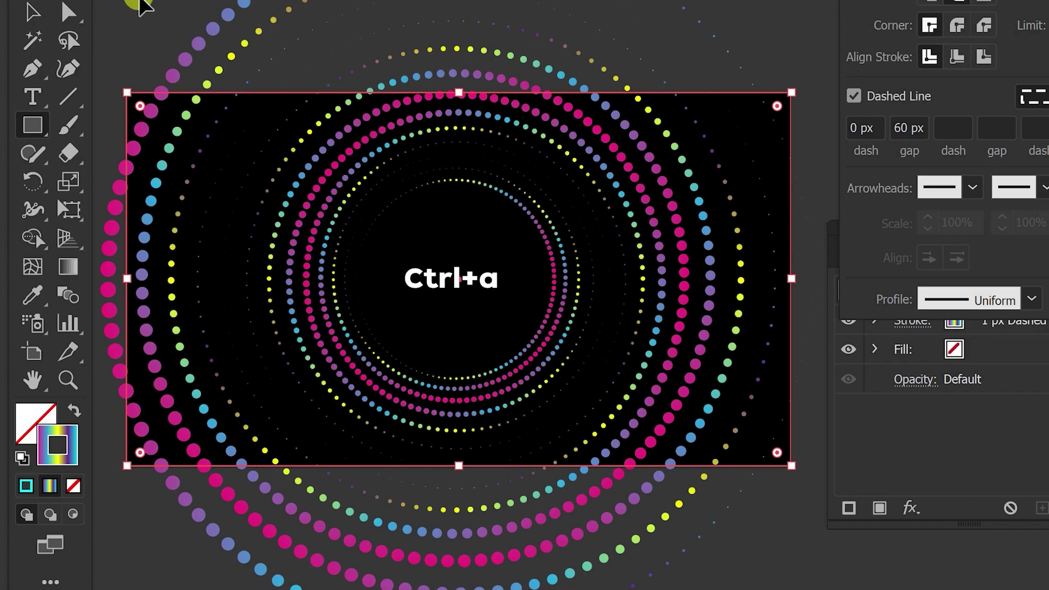
{"action": "key", "text": "ctrl+a"}
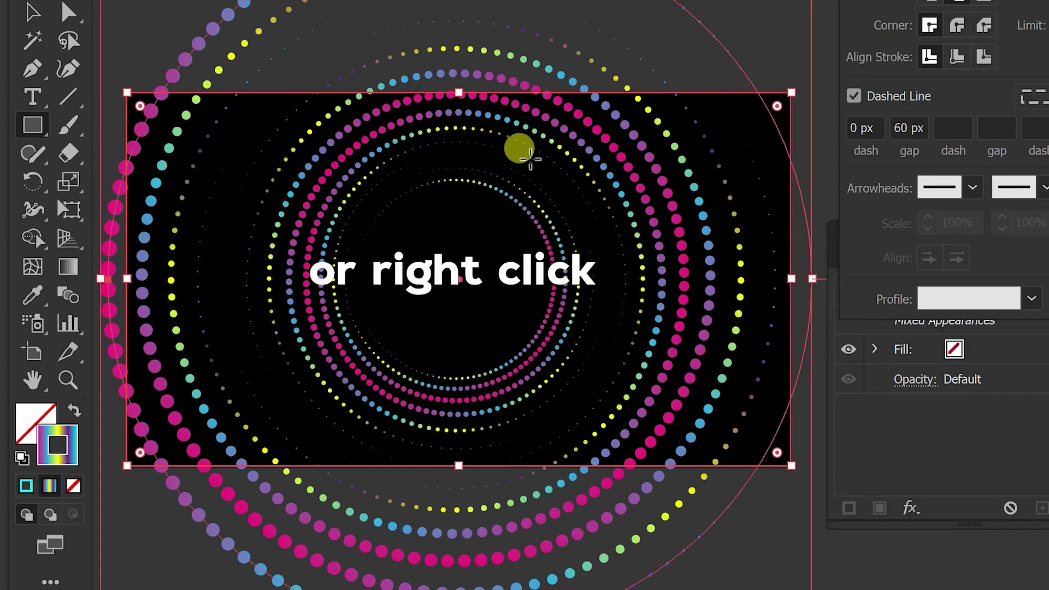
{"action": "right_click", "coordinate": [530, 160]}
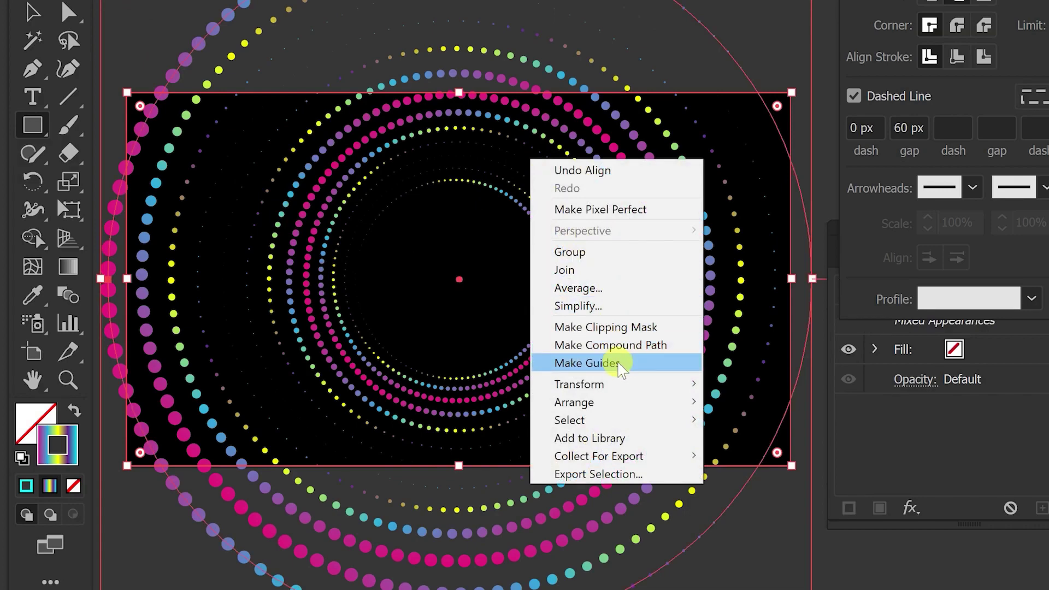
{"action": "left_click", "coordinate": [605, 327]}
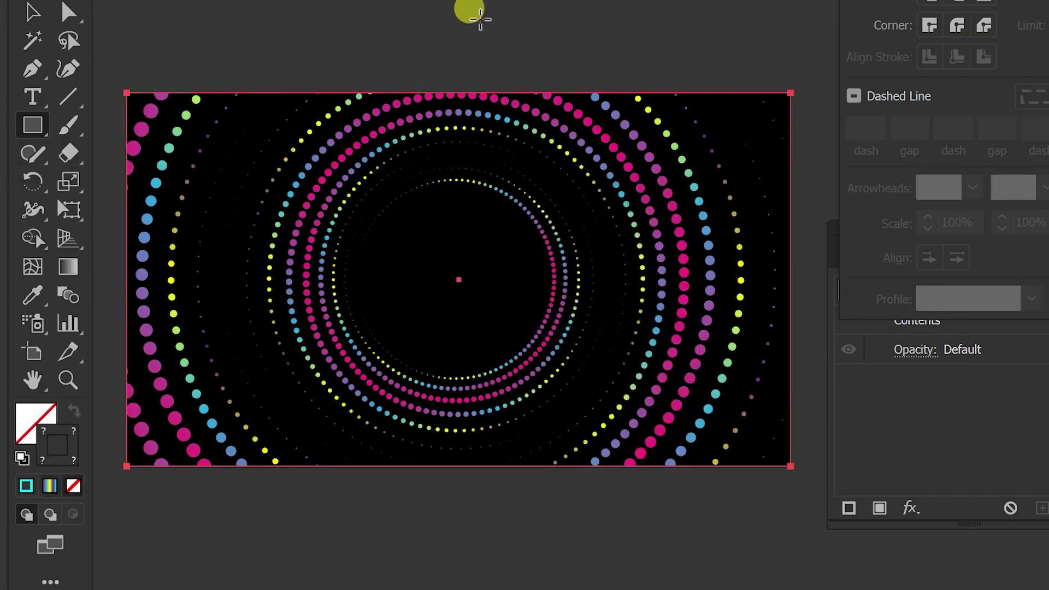